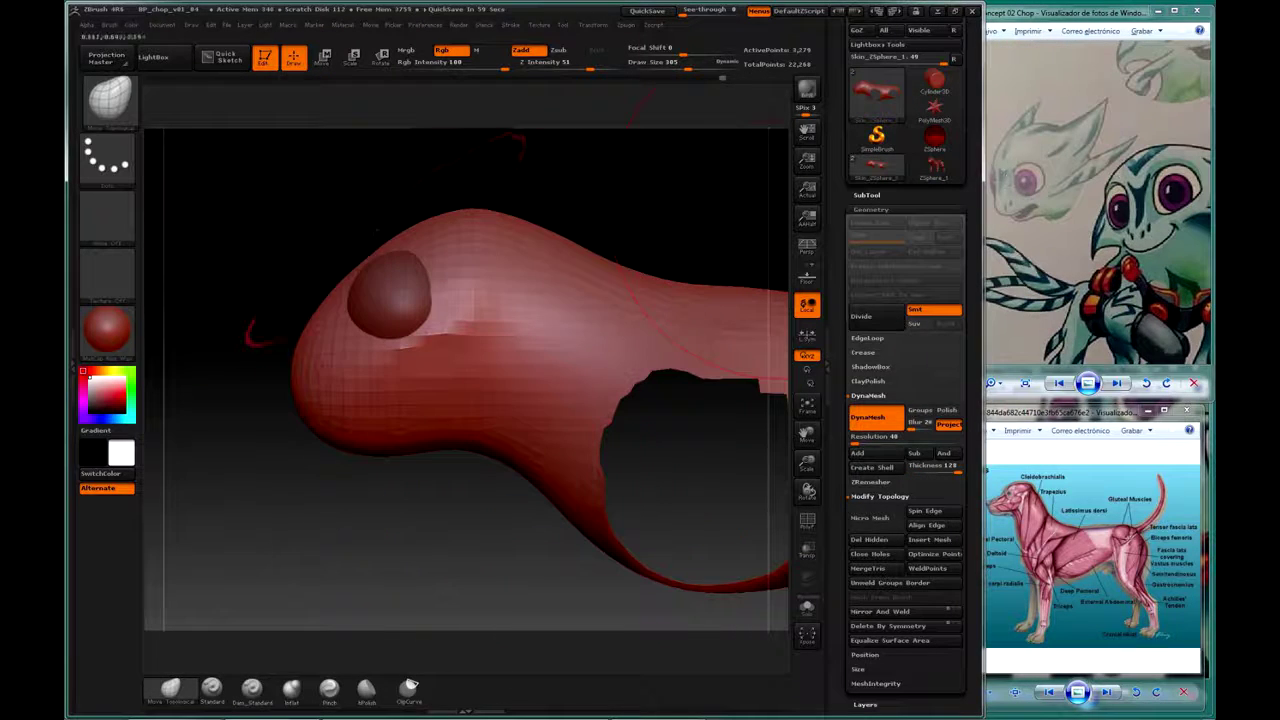
- Shrink the brush and turn the creature body round to a straight front view
{"action": "key", "text": "space"}
{"action": "mouse_move", "coordinate": [484, 465]}
{"action": "left_mouse_down"}
{"action": "mouse_move", "coordinate": [528, 214]}
{"action": "mouse_move", "coordinate": [622, 237]}
{"action": "left_mouse_up"}
{"action": "mouse_move", "coordinate": [526, 350]}
{"action": "left_mouse_down", "text": "shift"}
{"action": "mouse_move", "coordinate": [731, 320]}
{"action": "mouse_move", "coordinate": [511, 506]}
{"action": "mouse_move", "coordinate": [472, 410]}
{"action": "left_mouse_up", "text": "shift"}
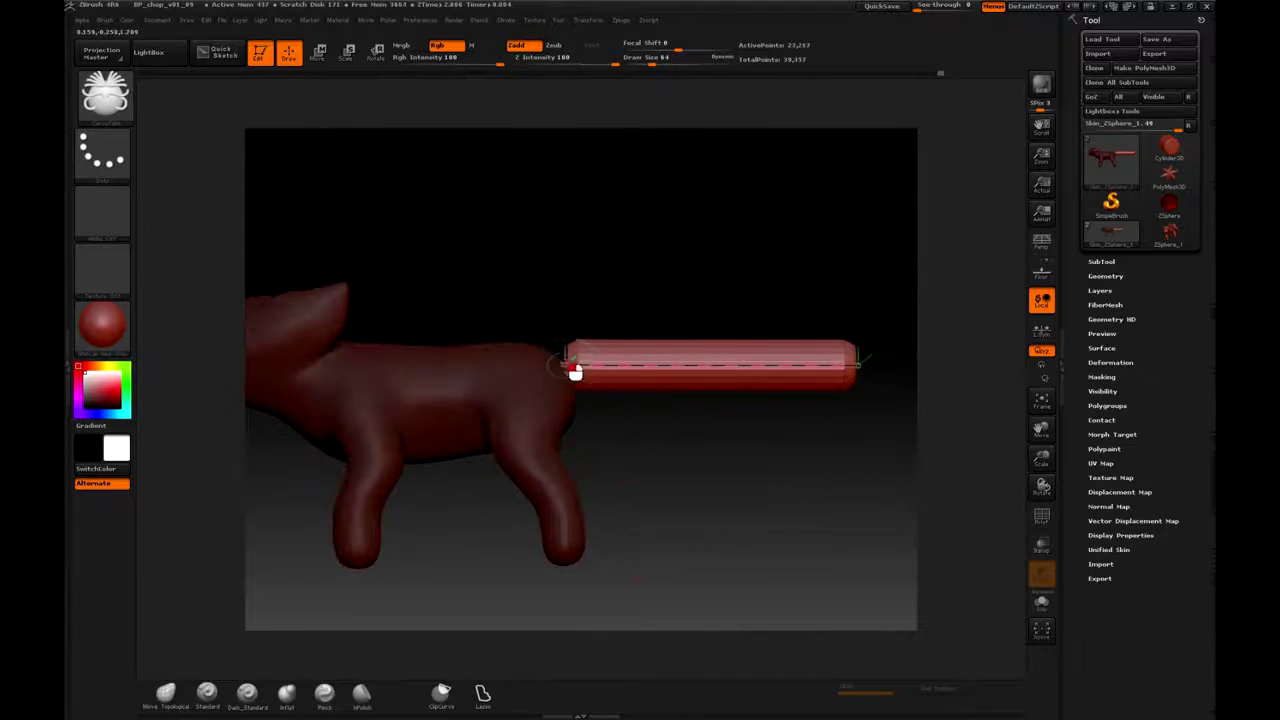
- Bend the new tube from the rump into a tail that swings up in a high arch
{"action": "mouse_move", "coordinate": [575, 372]}
{"action": "left_mouse_down"}
{"action": "mouse_move", "coordinate": [880, 357]}
{"action": "mouse_move", "coordinate": [543, 349]}
{"action": "mouse_move", "coordinate": [720, 371]}
{"action": "mouse_move", "coordinate": [568, 367]}
{"action": "left_mouse_up"}
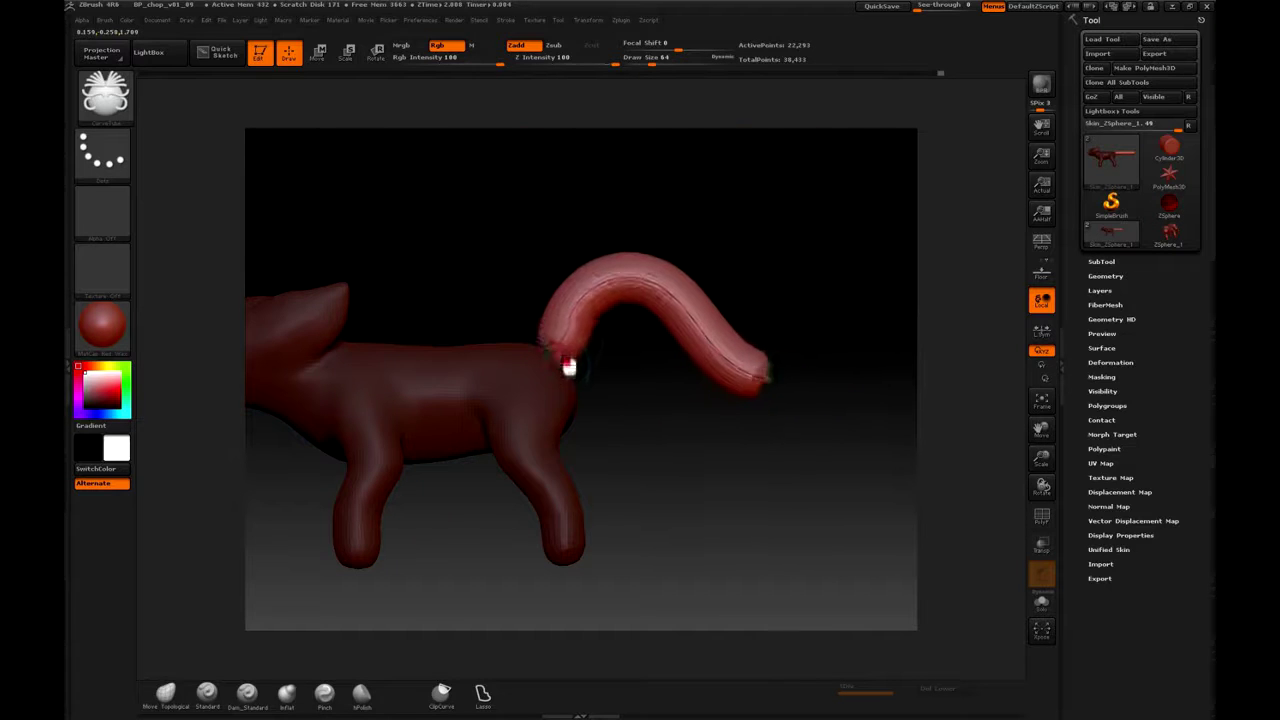
{"action": "mouse_move", "coordinate": [757, 368]}
{"action": "left_mouse_down"}
{"action": "mouse_move", "coordinate": [771, 209]}
{"action": "mouse_move", "coordinate": [571, 380]}
{"action": "left_mouse_up"}
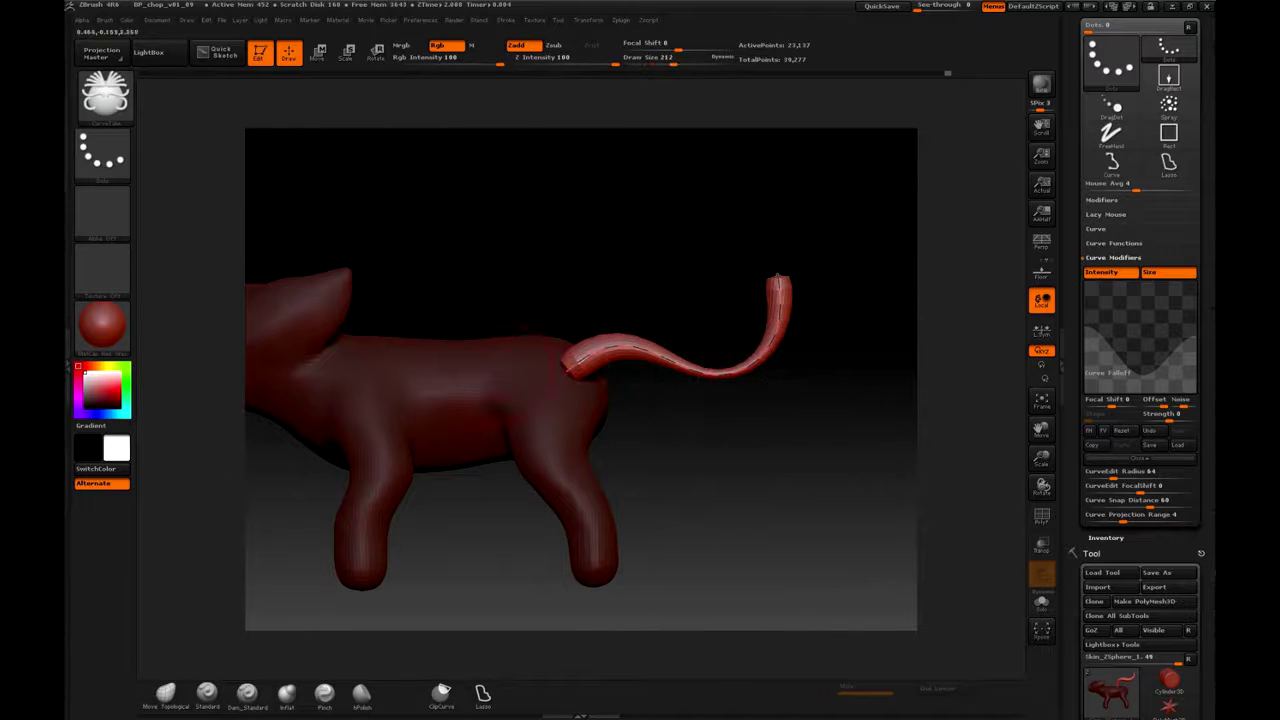
{"action": "mouse_move", "coordinate": [677, 266]}
{"action": "left_mouse_down"}
{"action": "mouse_move", "coordinate": [643, 420]}
{"action": "mouse_move", "coordinate": [651, 403]}
{"action": "mouse_move", "coordinate": [726, 426]}
{"action": "mouse_move", "coordinate": [677, 256]}
{"action": "left_mouse_up"}
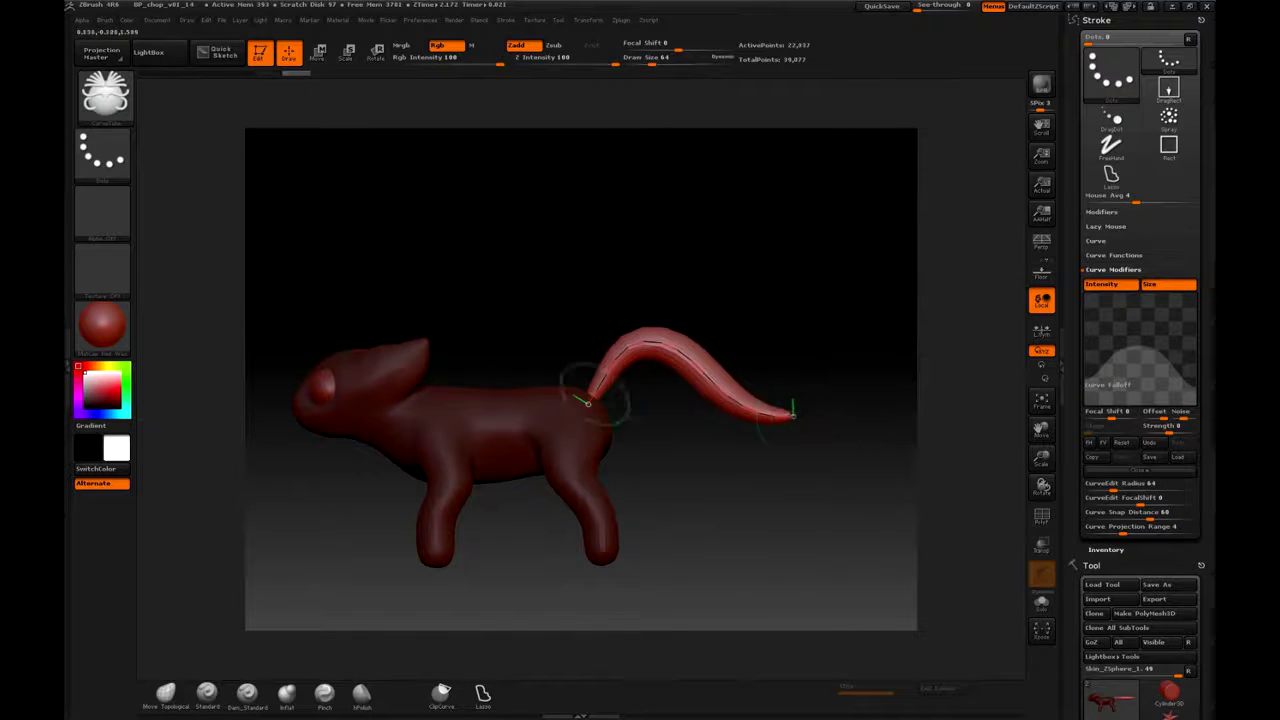
{"action": "mouse_move", "coordinate": [790, 410]}
{"action": "left_mouse_down"}
{"action": "mouse_move", "coordinate": [871, 386]}
{"action": "mouse_move", "coordinate": [737, 280]}
{"action": "mouse_move", "coordinate": [748, 385]}
{"action": "mouse_move", "coordinate": [857, 357]}
{"action": "left_mouse_up"}
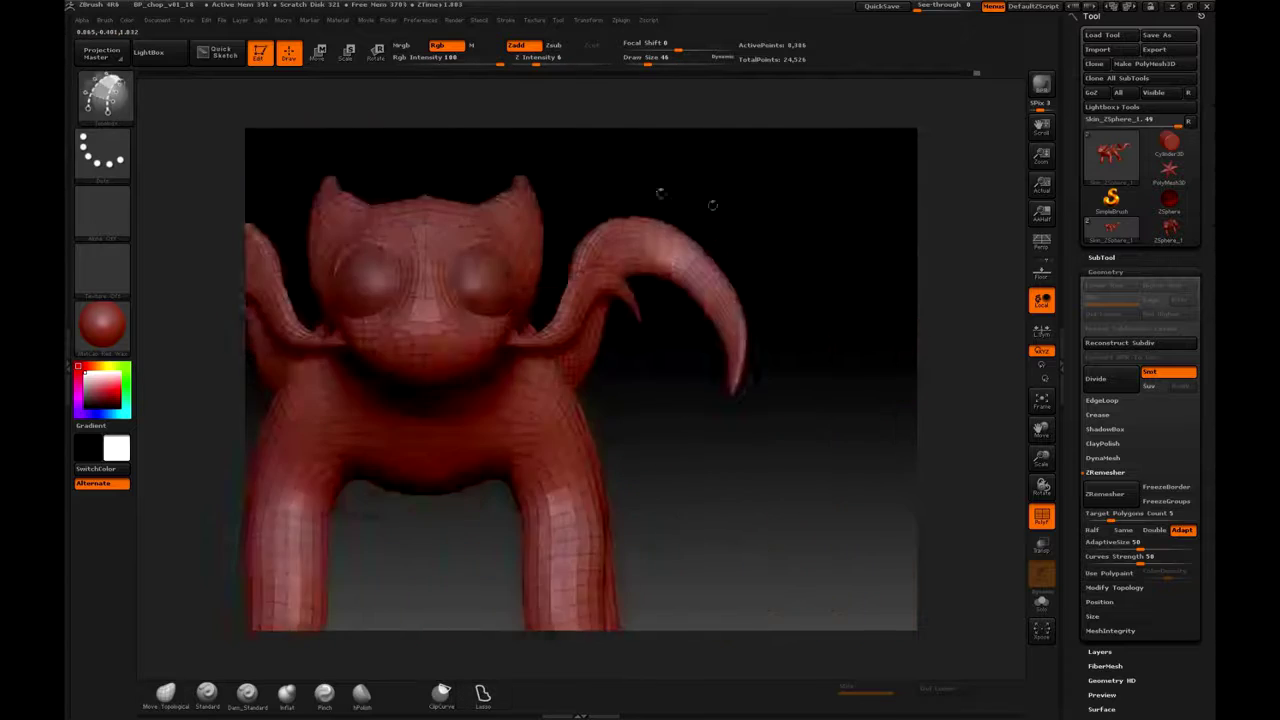
- Turn the view to face the creature's head
{"action": "mouse_move", "coordinate": [800, 150]}
{"action": "left_mouse_down"}
{"action": "mouse_move", "coordinate": [862, 196]}
{"action": "mouse_move", "coordinate": [830, 190]}
{"action": "left_mouse_up"}
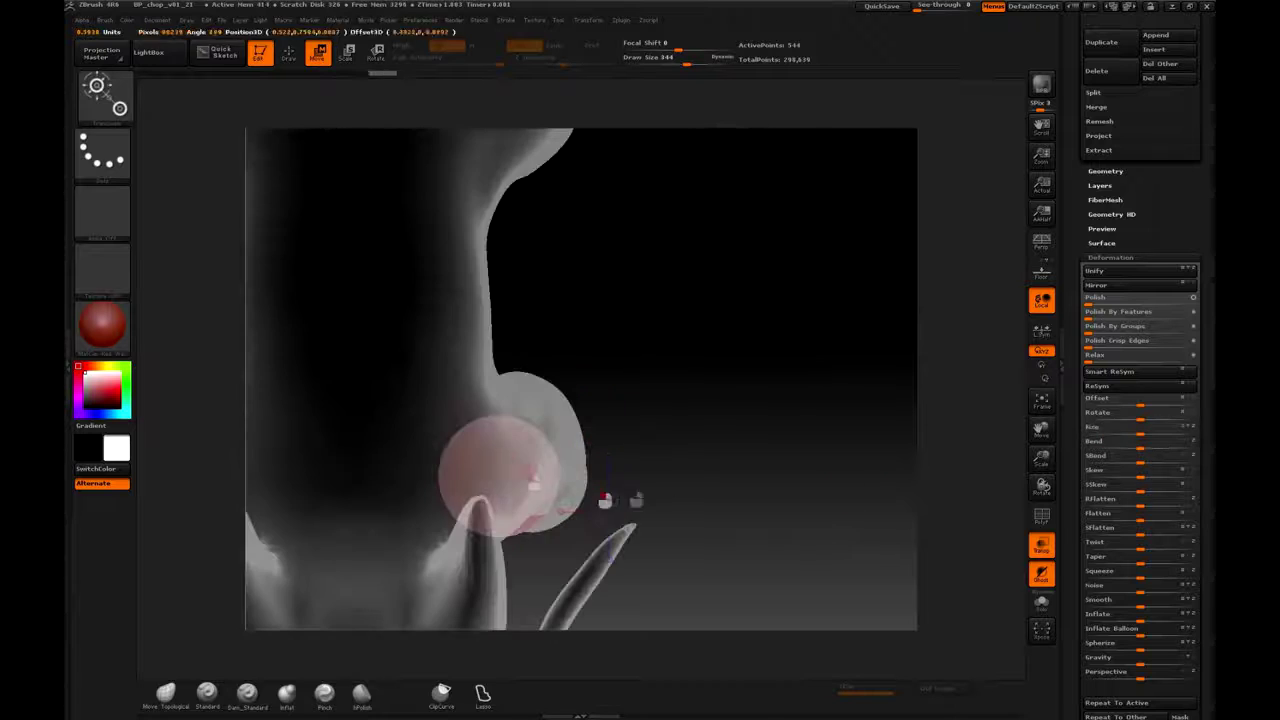
- Move the small cylinder stub left beside the cuff and scale it
{"action": "key", "text": "w"}
{"action": "left_click_drag", "start_coordinate": [569, 470], "coordinate": [528, 470]}
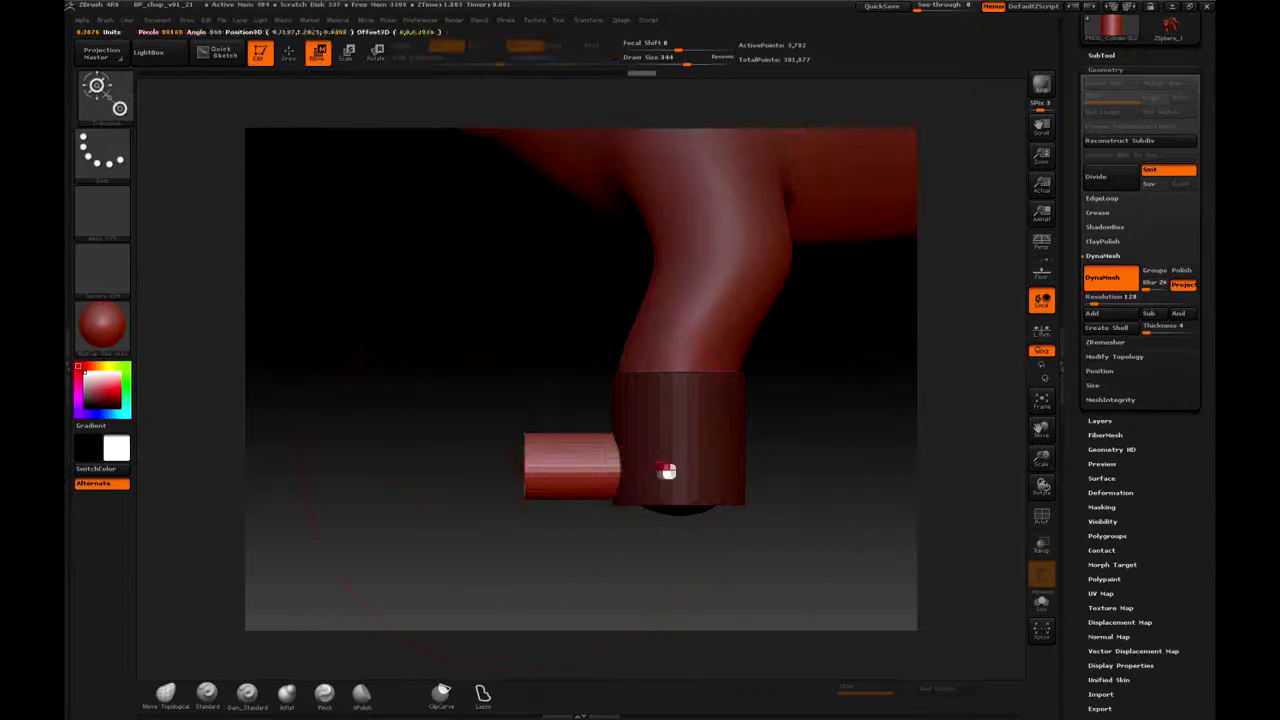
{"action": "key", "text": "e"}
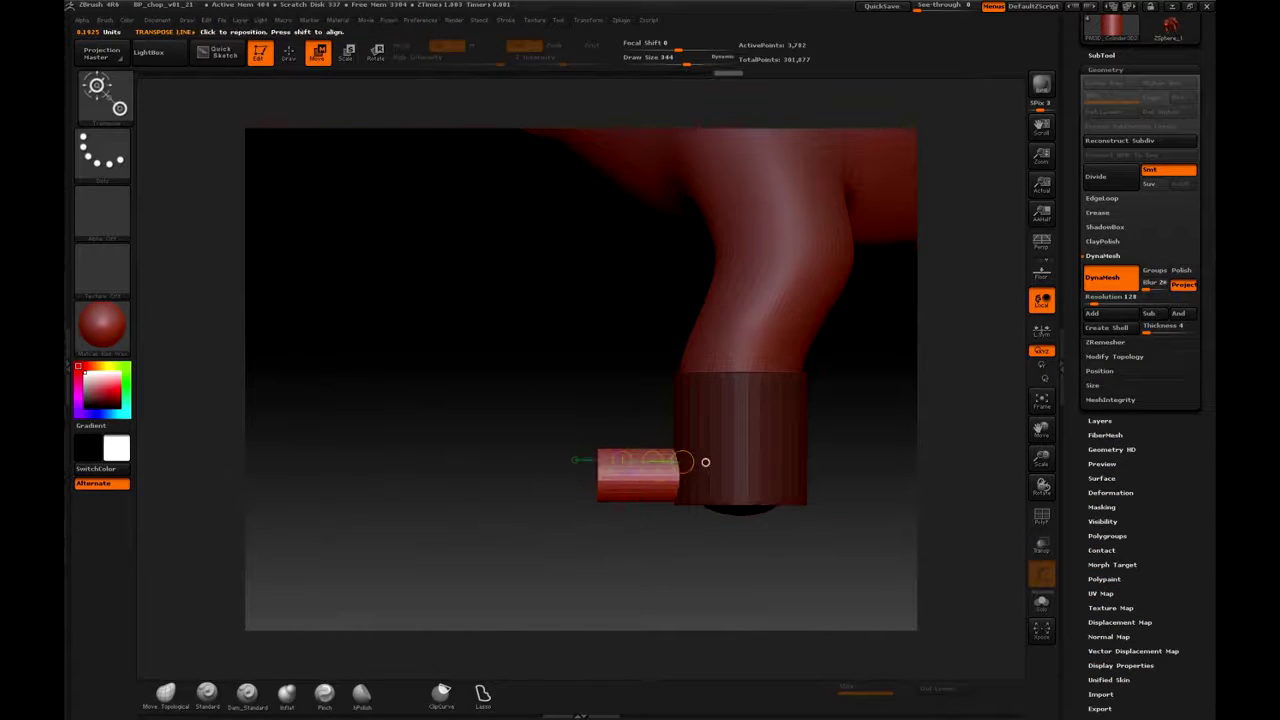
{"action": "mouse_move", "coordinate": [757, 571]}
{"action": "left_mouse_down"}
{"action": "mouse_move", "coordinate": [778, 456]}
{"action": "mouse_move", "coordinate": [726, 465]}
{"action": "left_mouse_up"}
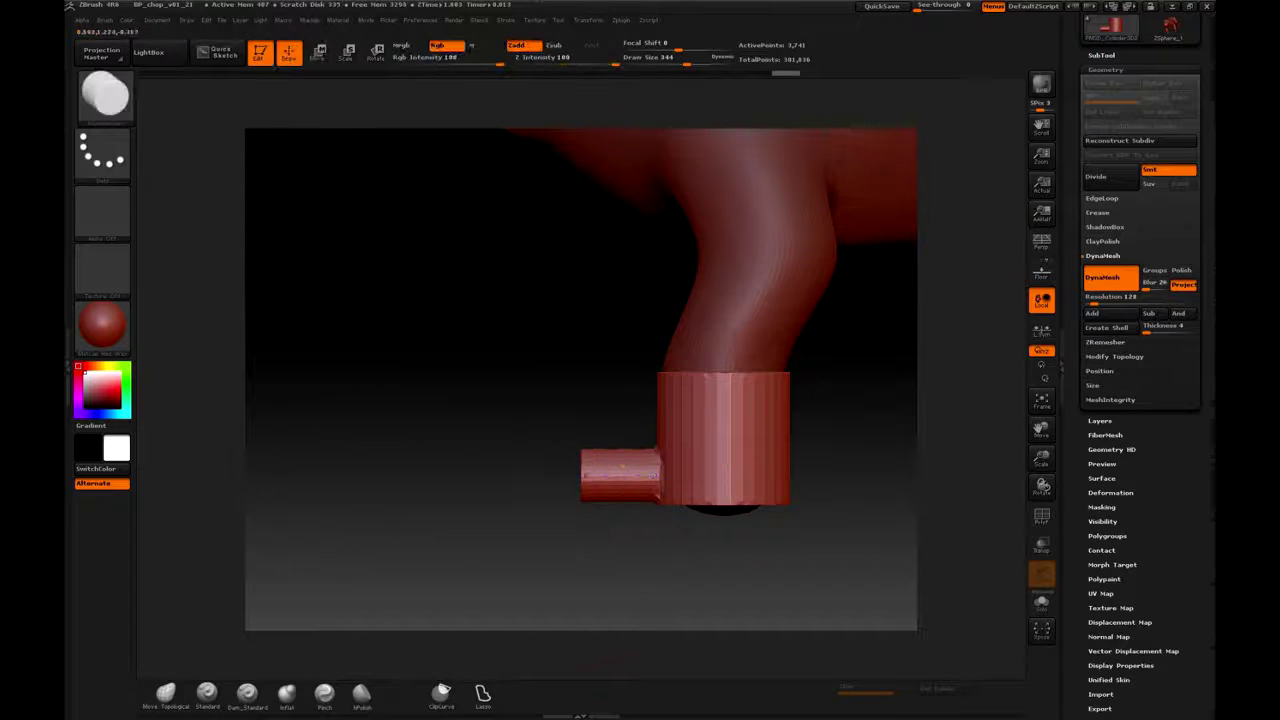
- Round out and lengthen the side stub, pulling it down into a drooping toe
{"action": "key", "text": "space"}
{"action": "left_click_drag", "start_coordinate": [623, 467], "coordinate": [499, 486]}
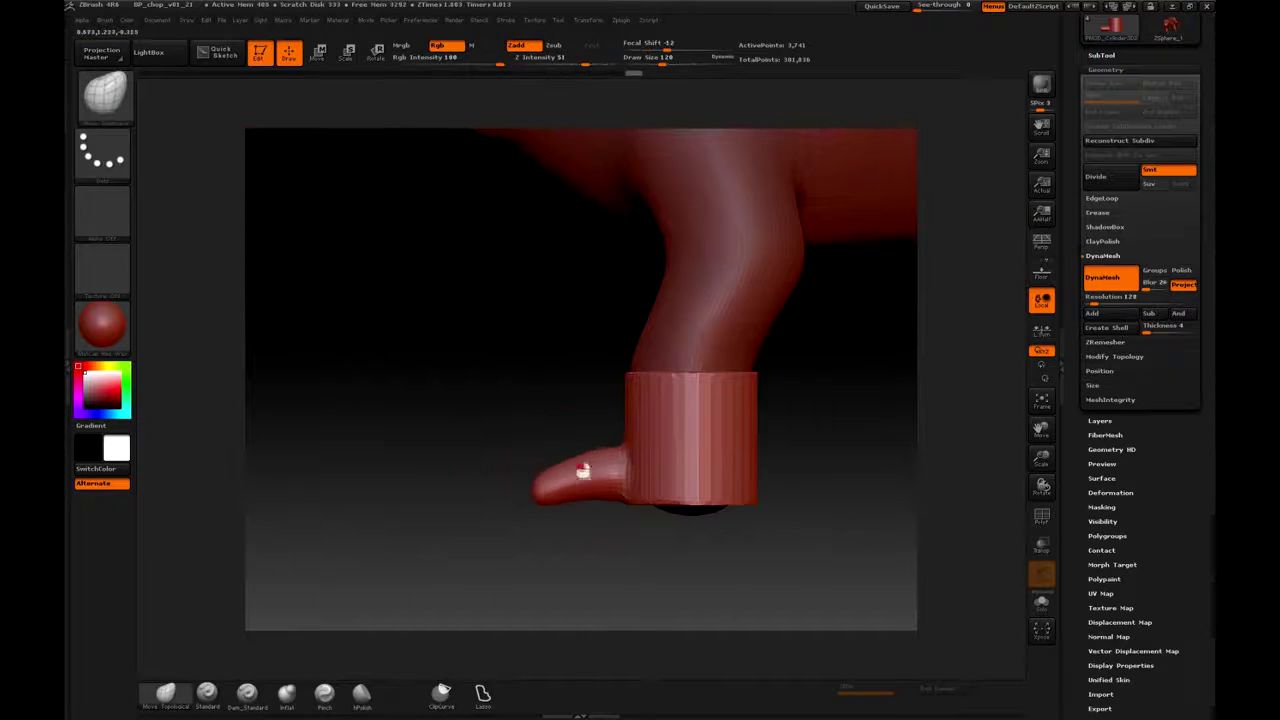
{"action": "left_click_drag", "start_coordinate": [583, 471], "coordinate": [566, 509]}
{"action": "key", "text": "ctrl"}
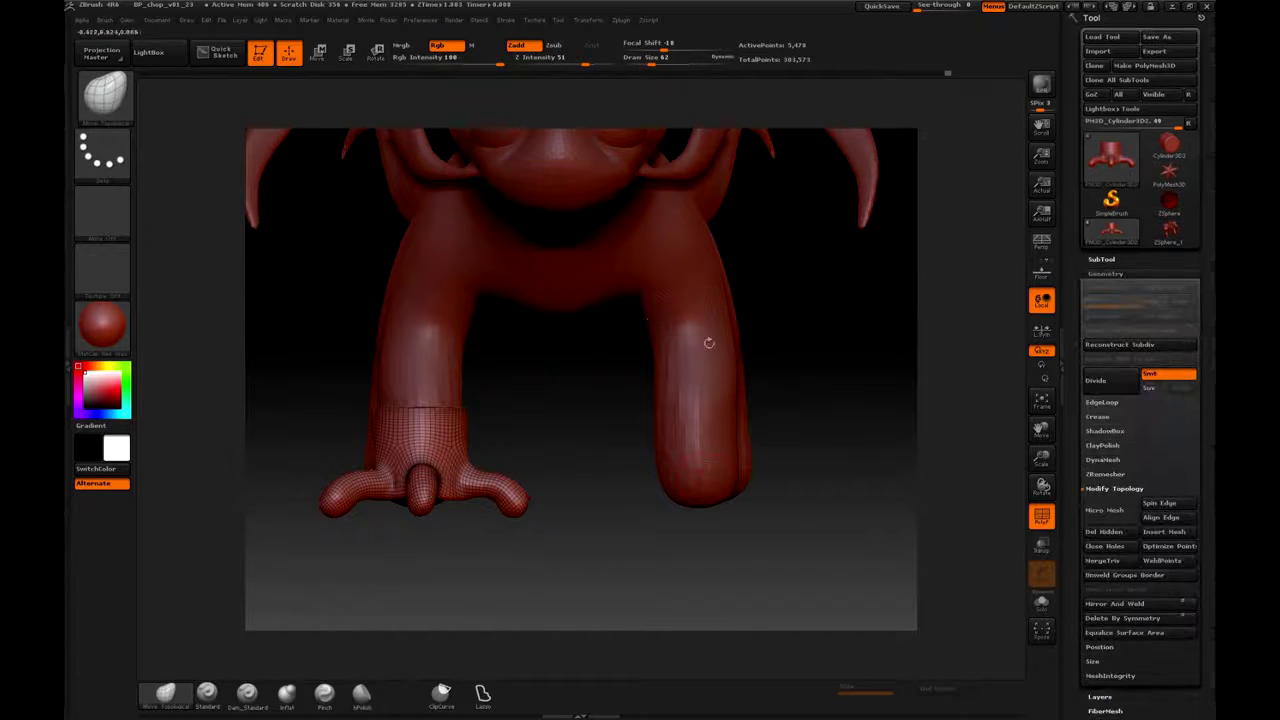
- Mirror and weld the finished cuffed, three-toed foot onto the opposite leg
{"action": "left_click", "coordinate": [1112, 605]}
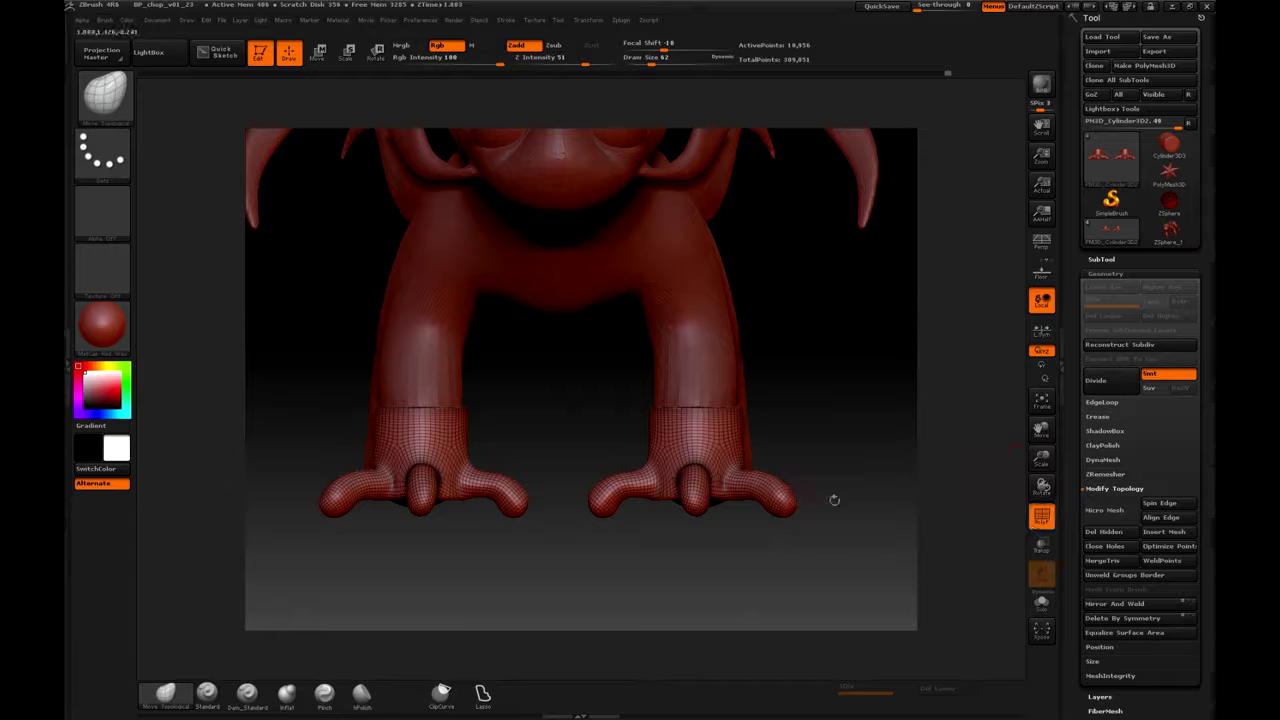
{"action": "scroll", "coordinate": [1198, 483], "scroll_direction": "down", "scroll_amount": 5}
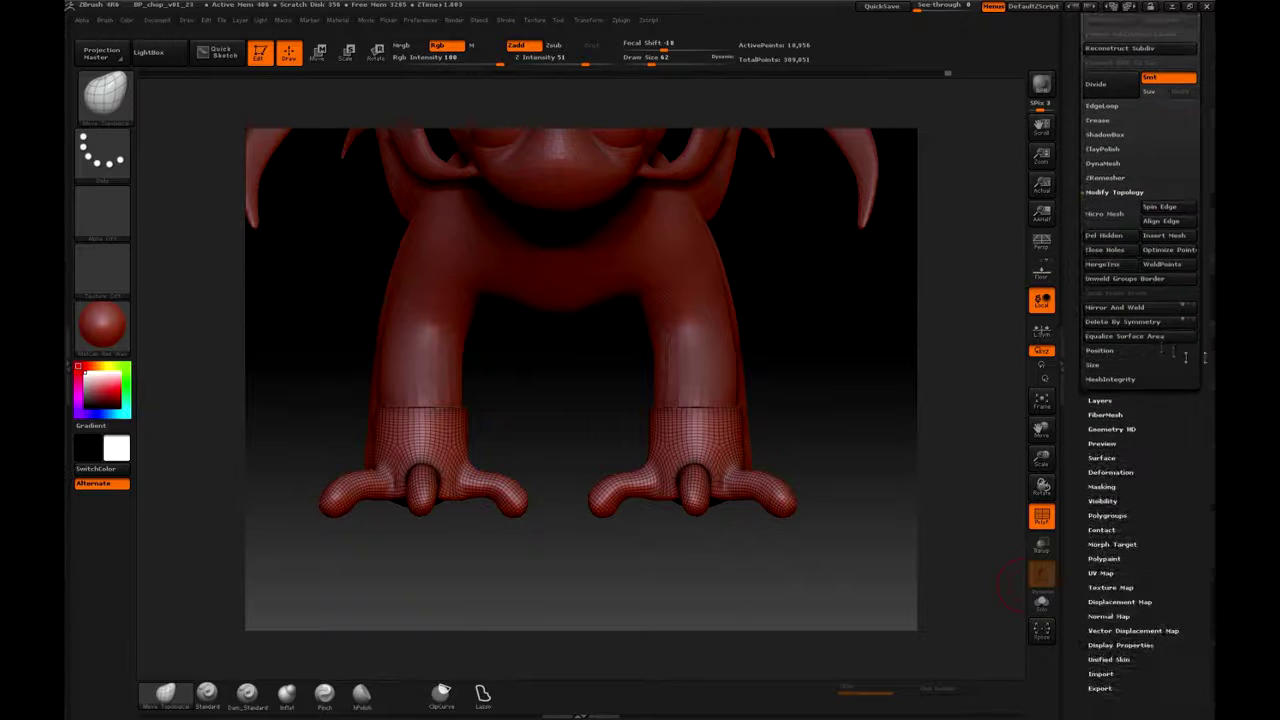
{"action": "left_click_drag", "start_coordinate": [950, 485], "coordinate": [827, 489]}
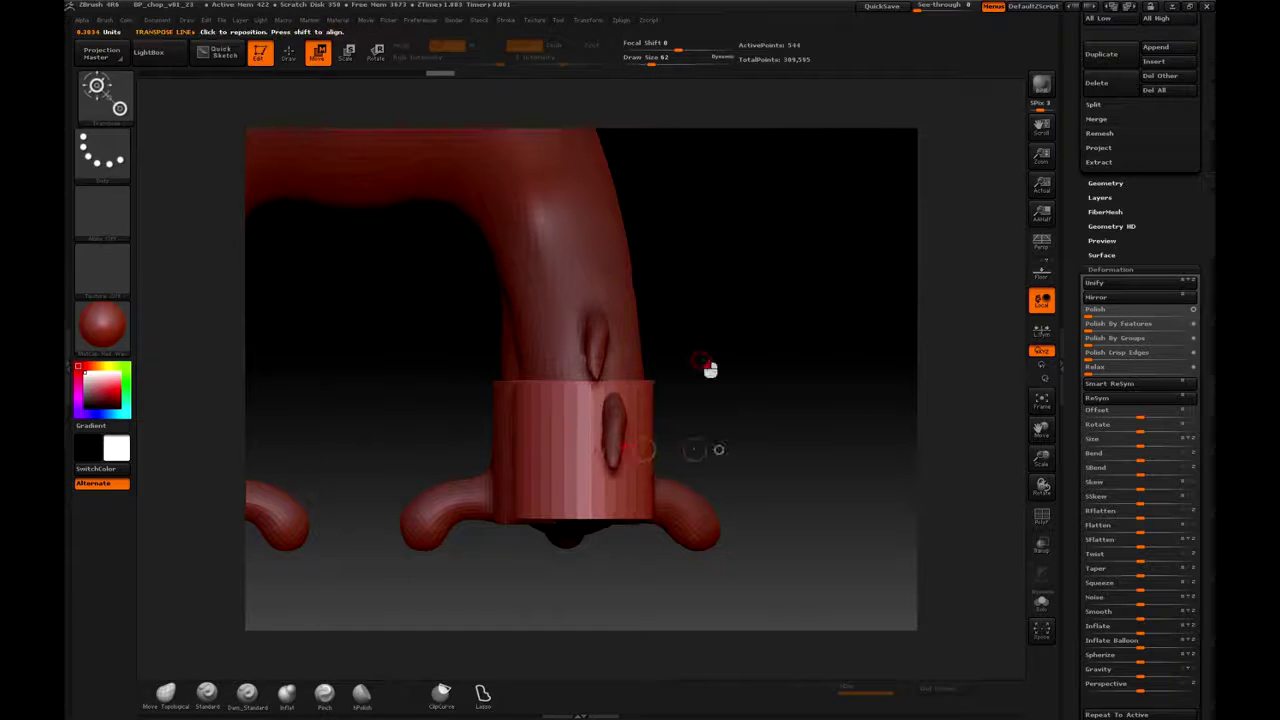
- Turn the boot piece to inspect it from the side and the front
{"action": "left_click_drag", "start_coordinate": [708, 366], "coordinate": [623, 449]}
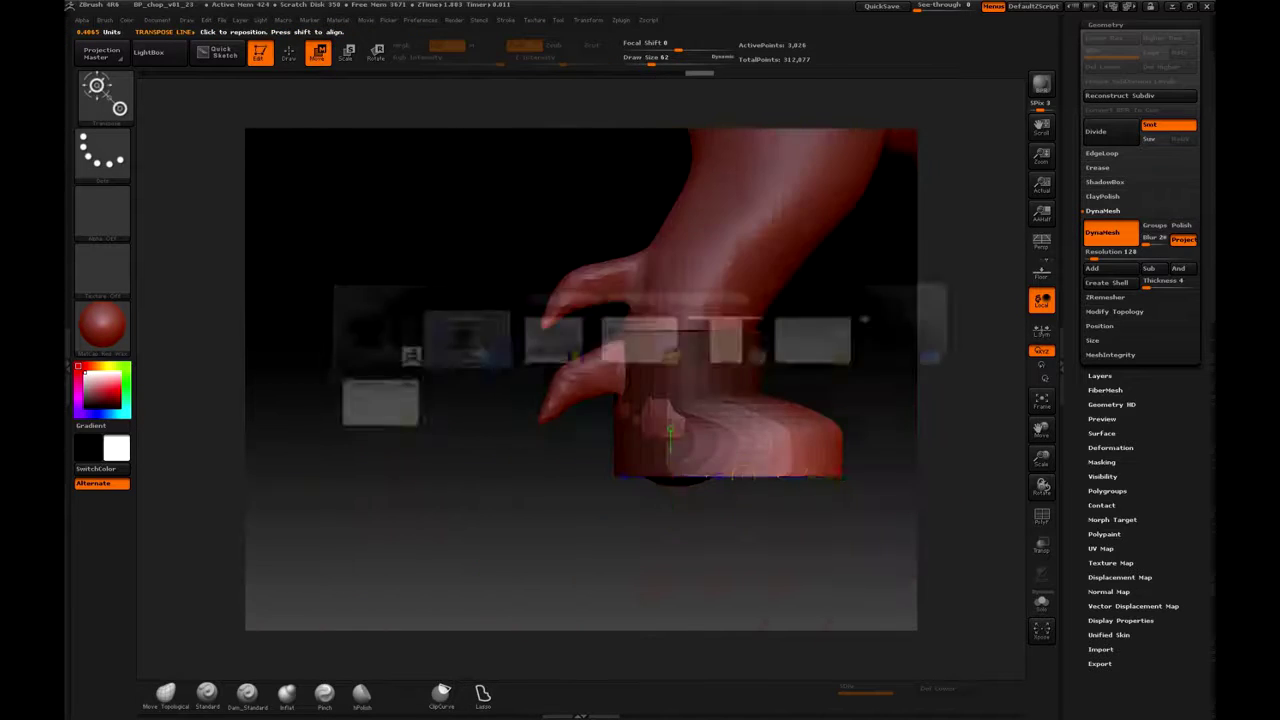
{"action": "mouse_move", "coordinate": [545, 378]}
{"action": "left_mouse_down"}
{"action": "mouse_move", "coordinate": [780, 400]}
{"action": "mouse_move", "coordinate": [715, 368]}
{"action": "left_mouse_up"}
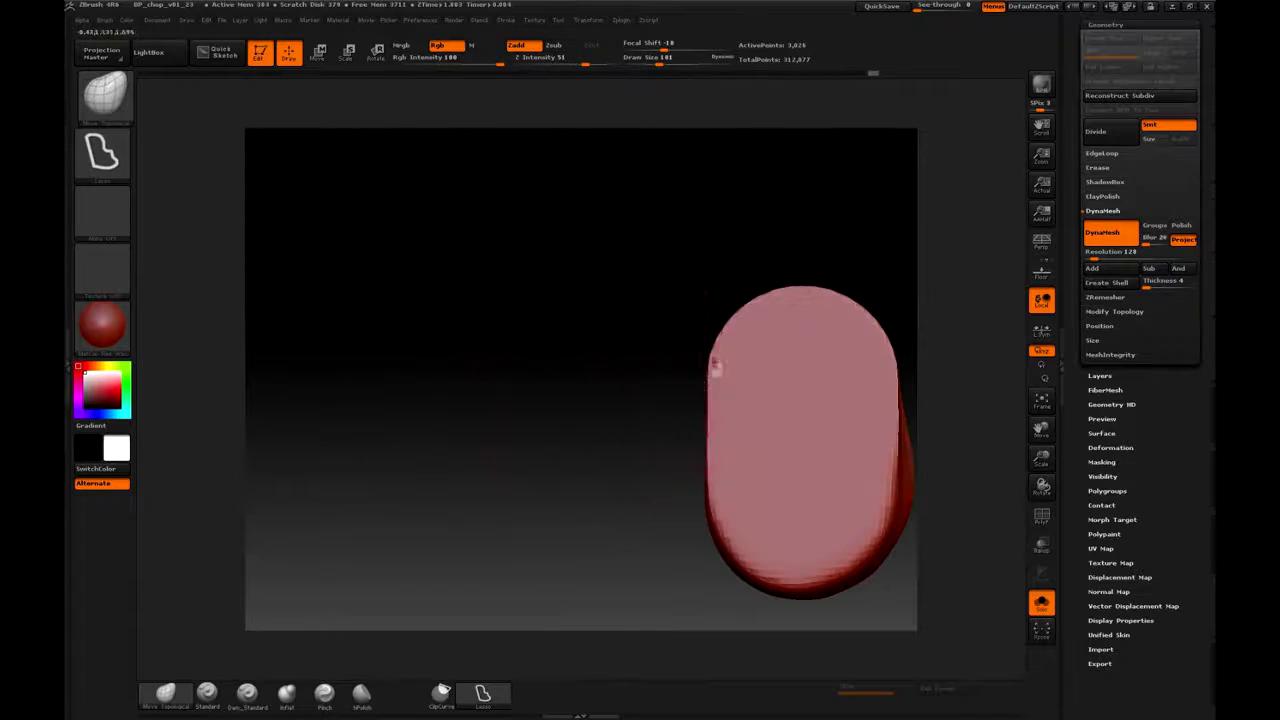
{"action": "mouse_move", "coordinate": [640, 420]}
{"action": "left_mouse_down"}
{"action": "mouse_move", "coordinate": [820, 329]}
{"action": "mouse_move", "coordinate": [864, 345]}
{"action": "mouse_move", "coordinate": [757, 286]}
{"action": "mouse_move", "coordinate": [846, 386]}
{"action": "mouse_move", "coordinate": [817, 485]}
{"action": "mouse_move", "coordinate": [843, 334]}
{"action": "mouse_move", "coordinate": [809, 457]}
{"action": "mouse_move", "coordinate": [846, 449]}
{"action": "mouse_move", "coordinate": [786, 437]}
{"action": "mouse_move", "coordinate": [780, 323]}
{"action": "mouse_move", "coordinate": [884, 300]}
{"action": "left_mouse_up"}
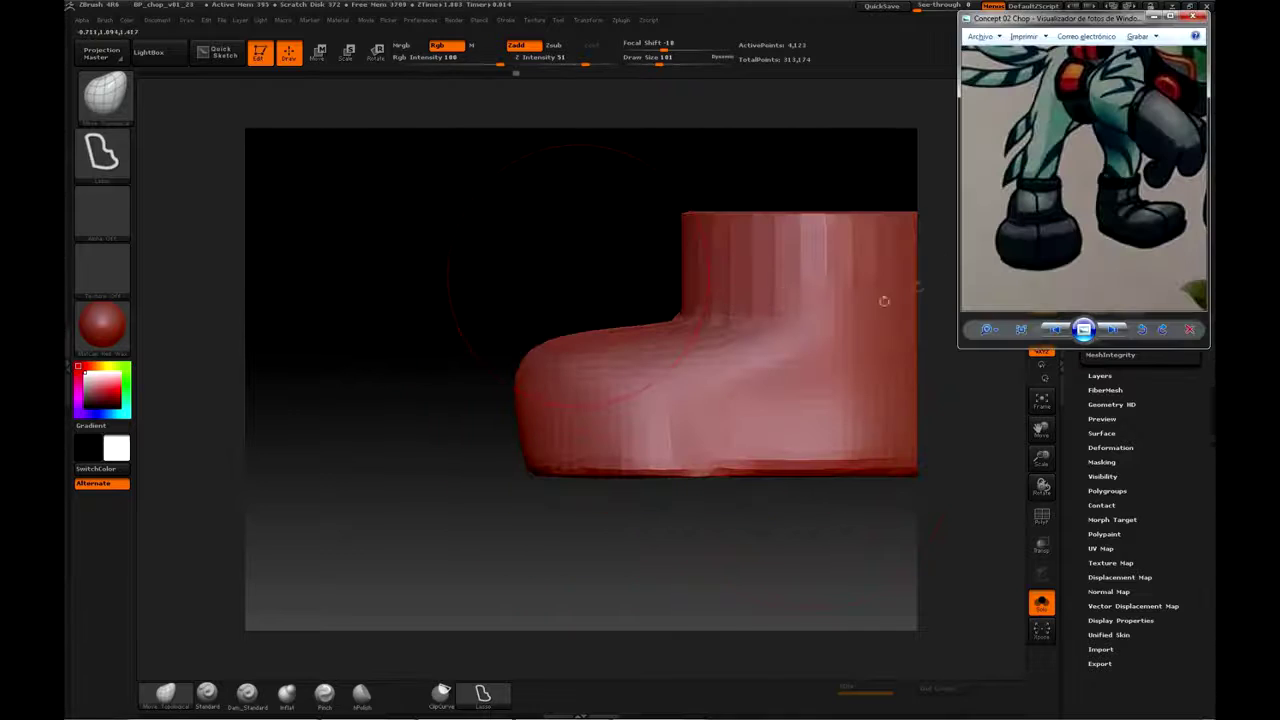
{"action": "mouse_move", "coordinate": [560, 300]}
{"action": "left_mouse_down"}
{"action": "mouse_move", "coordinate": [517, 329]}
{"action": "mouse_move", "coordinate": [510, 419]}
{"action": "mouse_move", "coordinate": [560, 534]}
{"action": "left_mouse_up"}
{"action": "left_click_drag", "start_coordinate": [539, 369], "coordinate": [554, 369]}
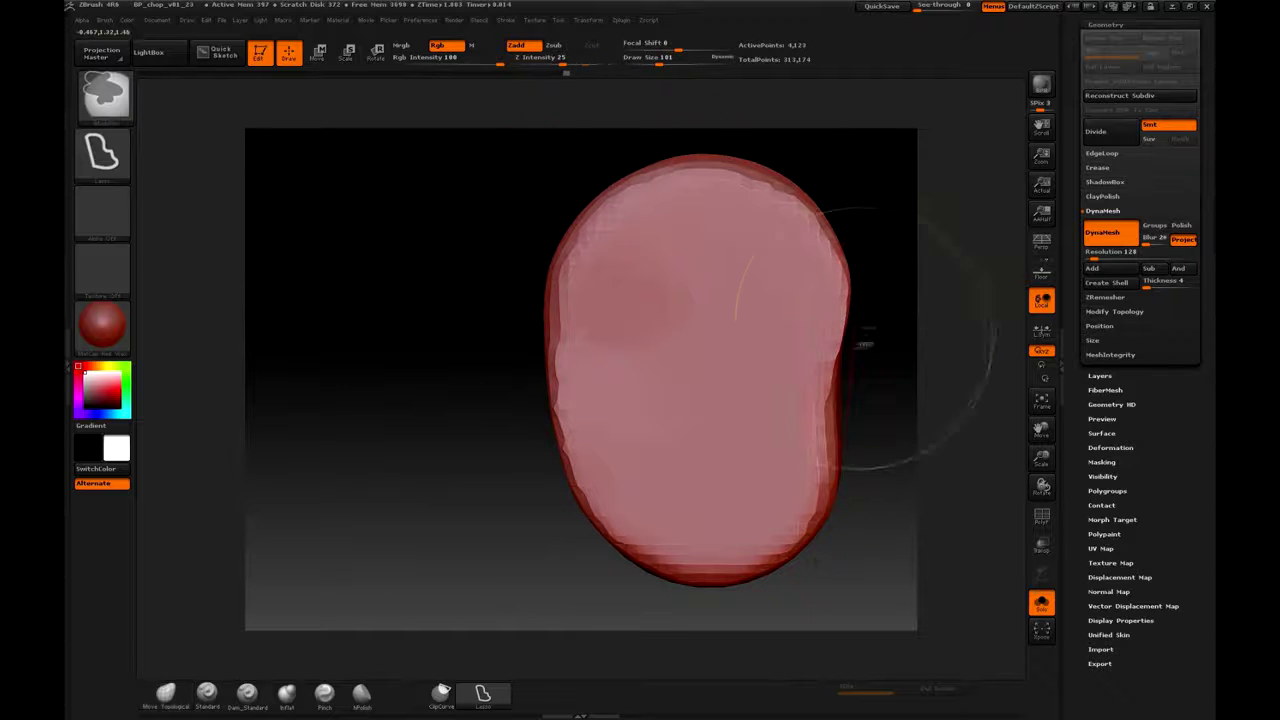
- Slice one side of the boot off flat with a ClipCurve stroke
{"action": "left_click_drag", "start_coordinate": [903, 535], "coordinate": [902, 540], "text": "ctrl+shift"}
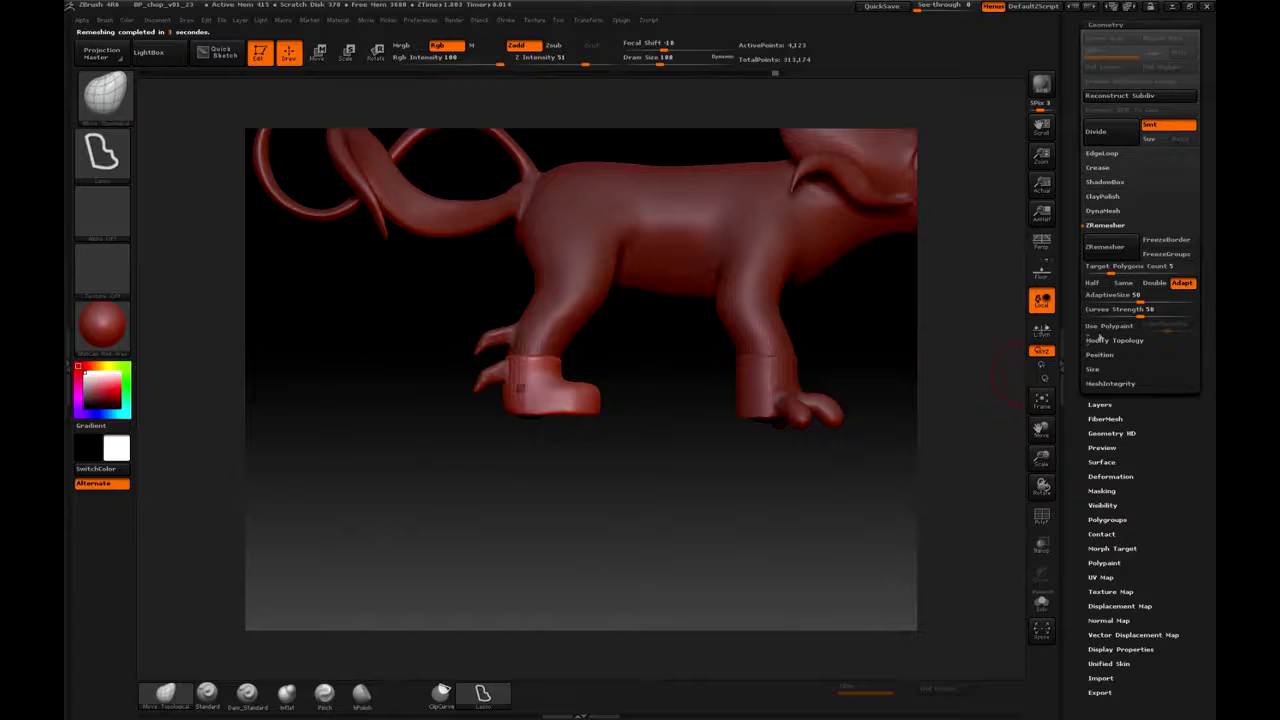
{"action": "left_click_drag", "start_coordinate": [1003, 375], "coordinate": [877, 343]}
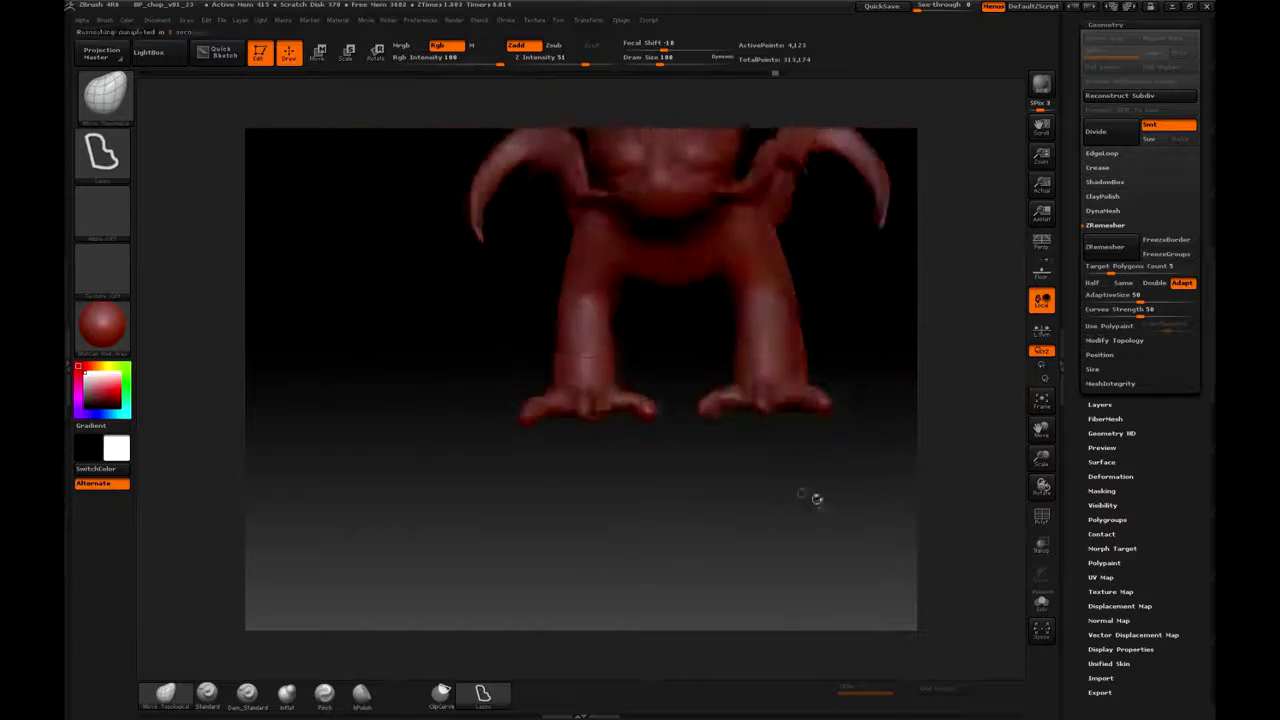
{"action": "left_click", "coordinate": [1110, 340]}
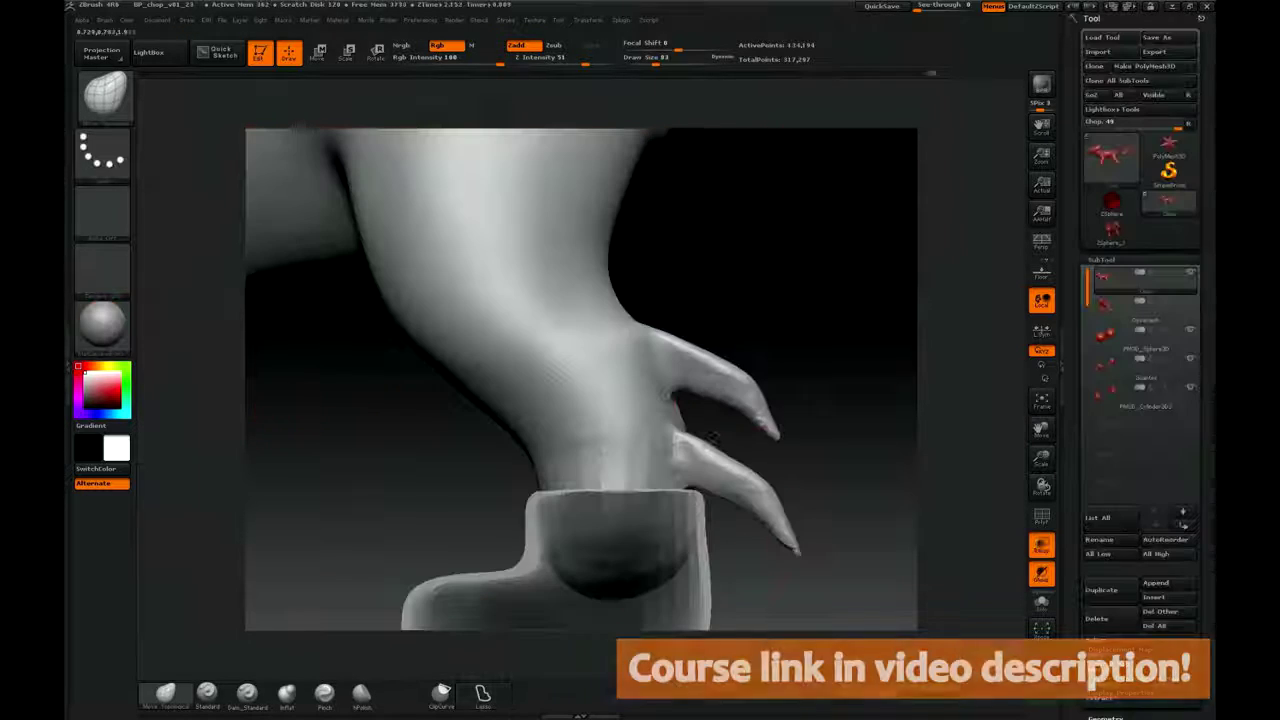
- Switch to the Move Topological brush with a larger Draw Size
{"action": "key", "text": "space"}
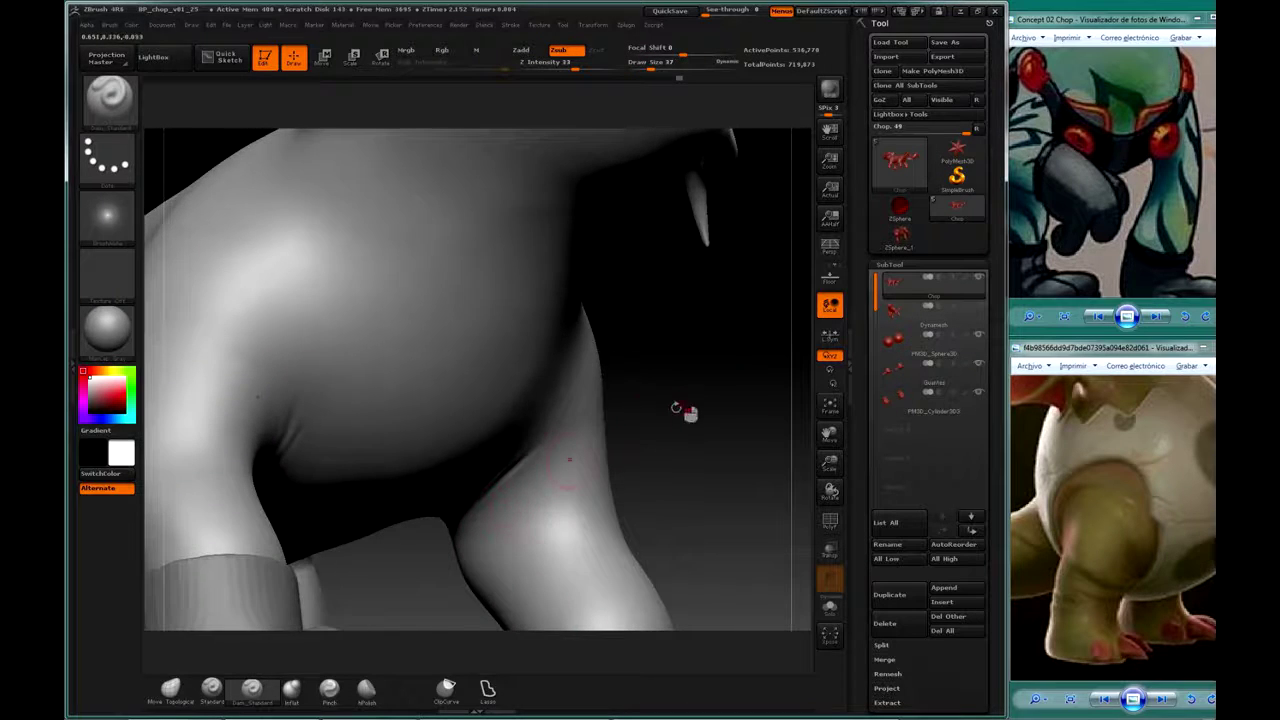
- Sculpt a soft skin crease under the creature's arm with a smaller brush
{"action": "left_click_drag", "start_coordinate": [683, 410], "coordinate": [658, 411]}
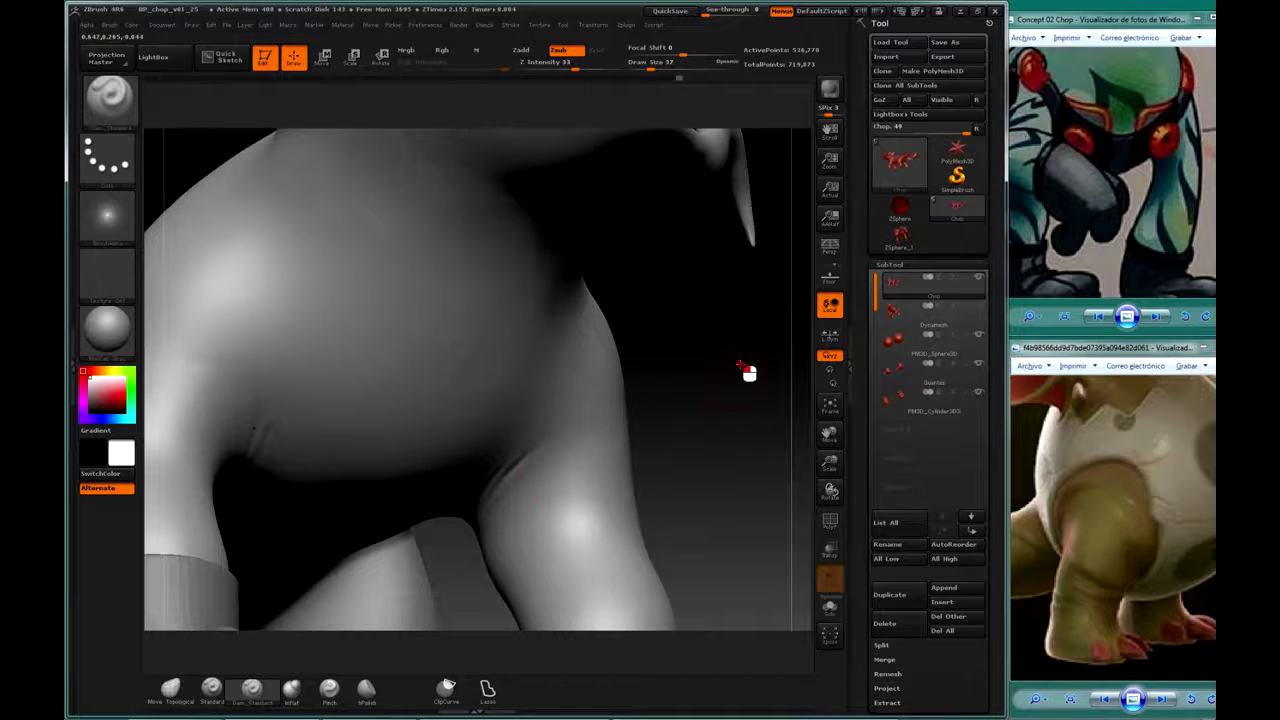
{"action": "left_click_drag", "start_coordinate": [748, 372], "coordinate": [483, 507]}
{"action": "left_click_drag", "start_coordinate": [670, 372], "coordinate": [608, 371]}
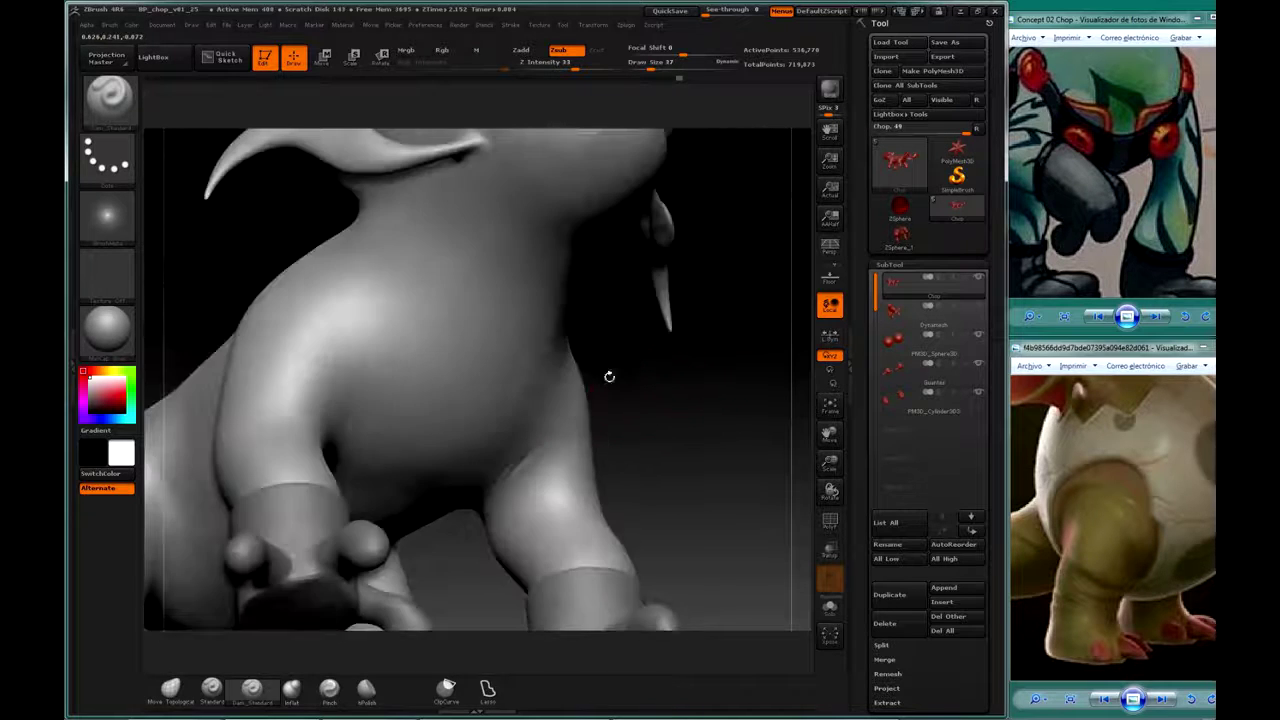
{"action": "mouse_move", "coordinate": [643, 423]}
{"action": "left_mouse_down"}
{"action": "mouse_move", "coordinate": [688, 471]}
{"action": "mouse_move", "coordinate": [642, 406]}
{"action": "left_mouse_up"}
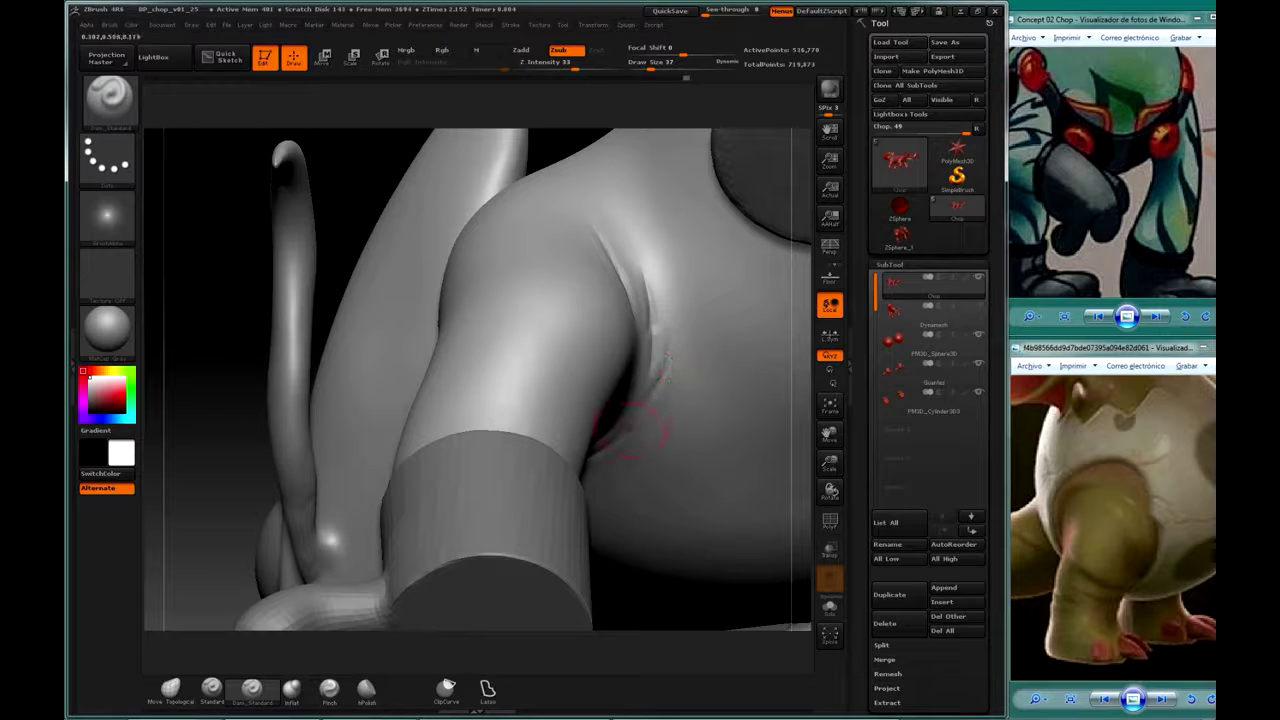
{"action": "mouse_move", "coordinate": [335, 335]}
{"action": "left_mouse_down"}
{"action": "mouse_move", "coordinate": [191, 329]}
{"action": "mouse_move", "coordinate": [437, 474]}
{"action": "mouse_move", "coordinate": [460, 400]}
{"action": "mouse_move", "coordinate": [486, 466]}
{"action": "left_mouse_up"}
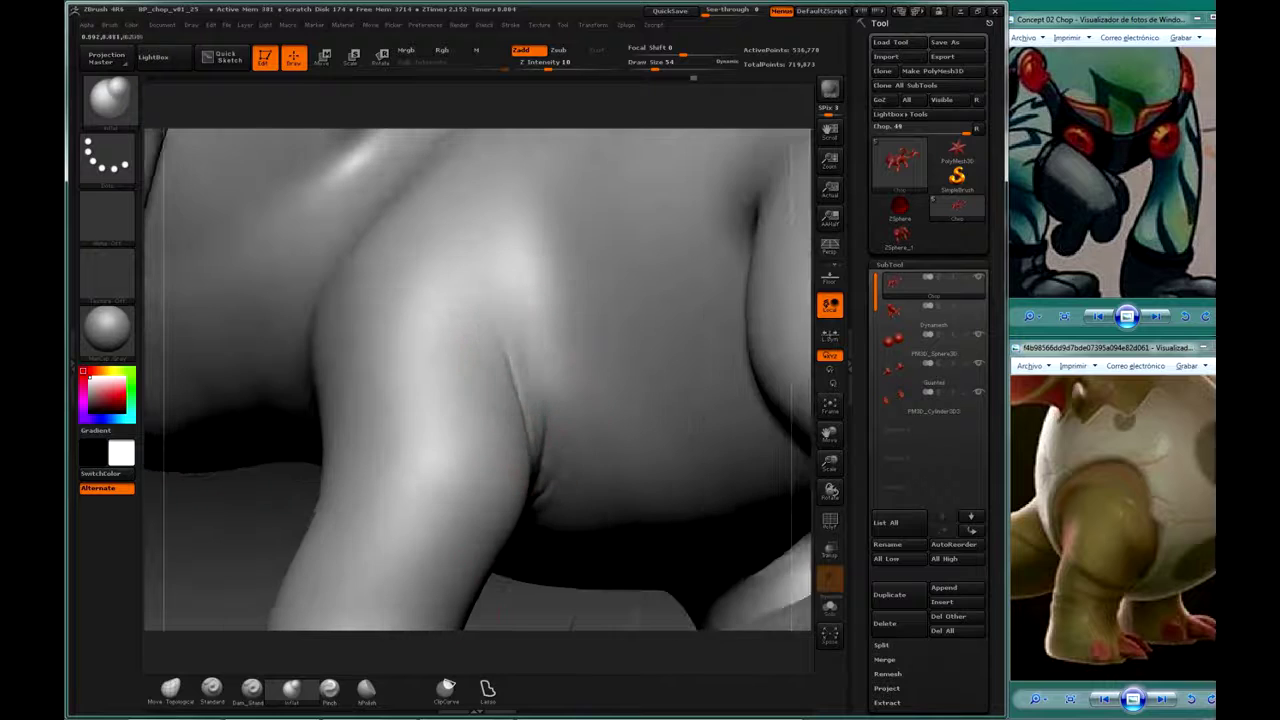
{"action": "key", "text": "space"}
{"action": "key", "text": "space"}
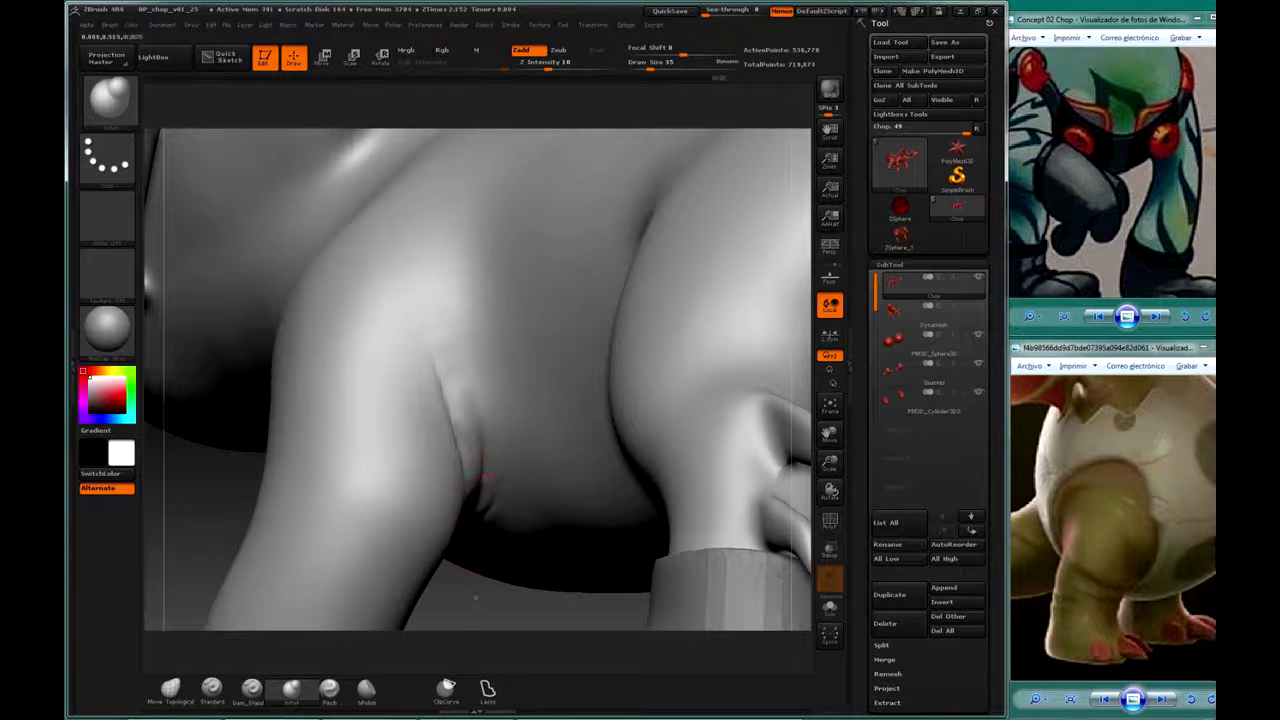
{"action": "left_click_drag", "start_coordinate": [475, 598], "coordinate": [447, 493]}
{"action": "mouse_move", "coordinate": [495, 457]}
{"action": "left_mouse_down"}
{"action": "mouse_move", "coordinate": [269, 509]}
{"action": "mouse_move", "coordinate": [507, 496]}
{"action": "left_mouse_up"}
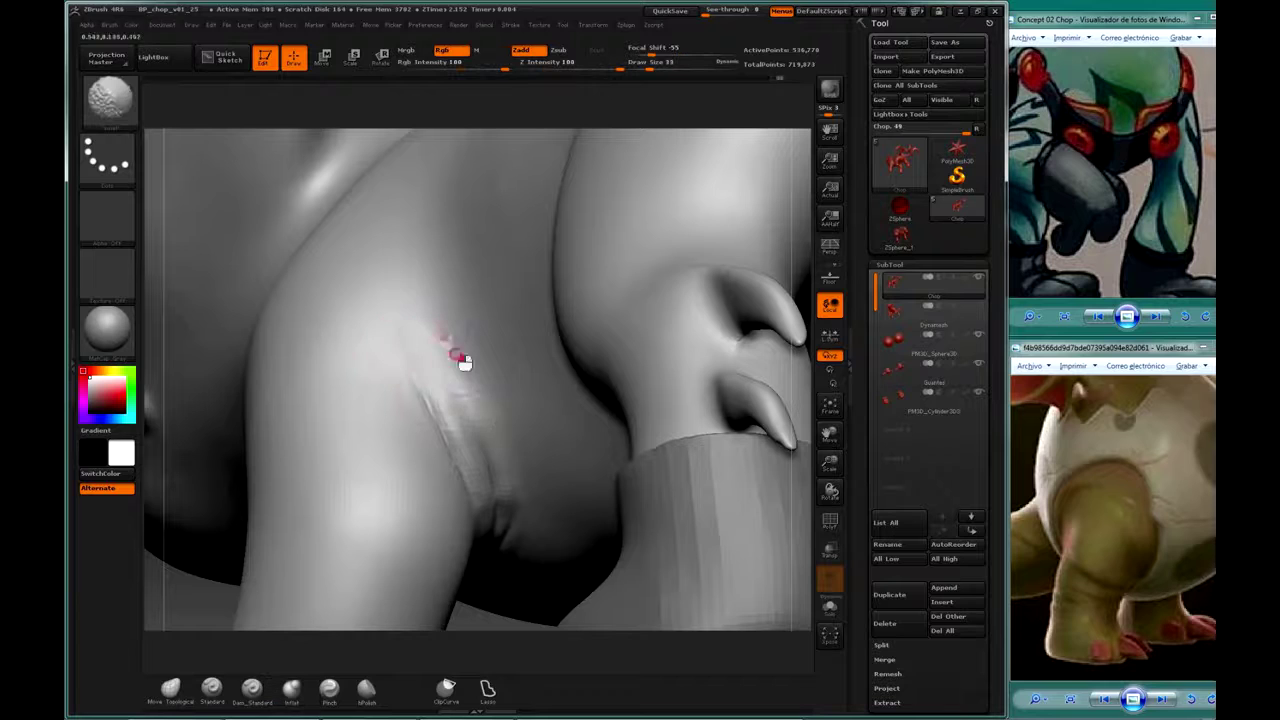
{"action": "mouse_move", "coordinate": [441, 396]}
{"action": "left_mouse_down"}
{"action": "mouse_move", "coordinate": [223, 571]}
{"action": "mouse_move", "coordinate": [439, 388]}
{"action": "left_mouse_up"}
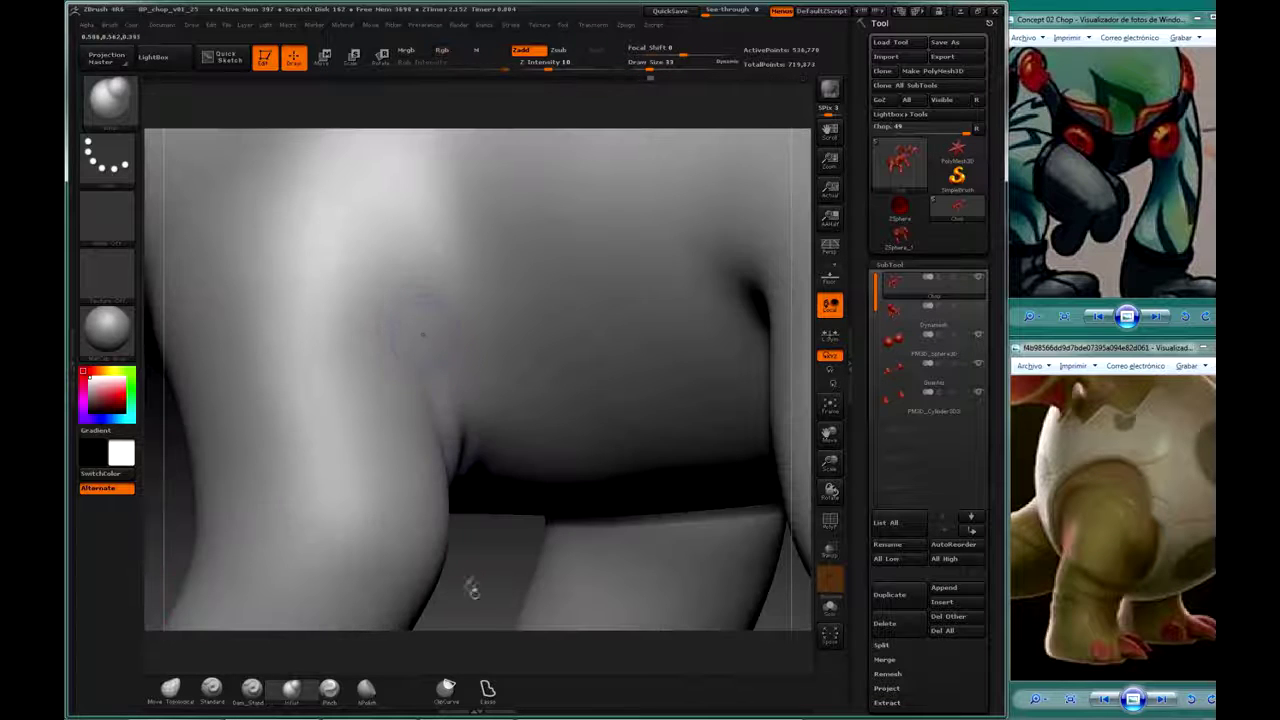
{"action": "left_click_drag", "start_coordinate": [473, 590], "coordinate": [468, 560]}
- Sculpt a crease at the leg bend above the cuff using the Inflat brush
{"action": "key", "text": "space"}
{"action": "left_click", "coordinate": [316, 514]}
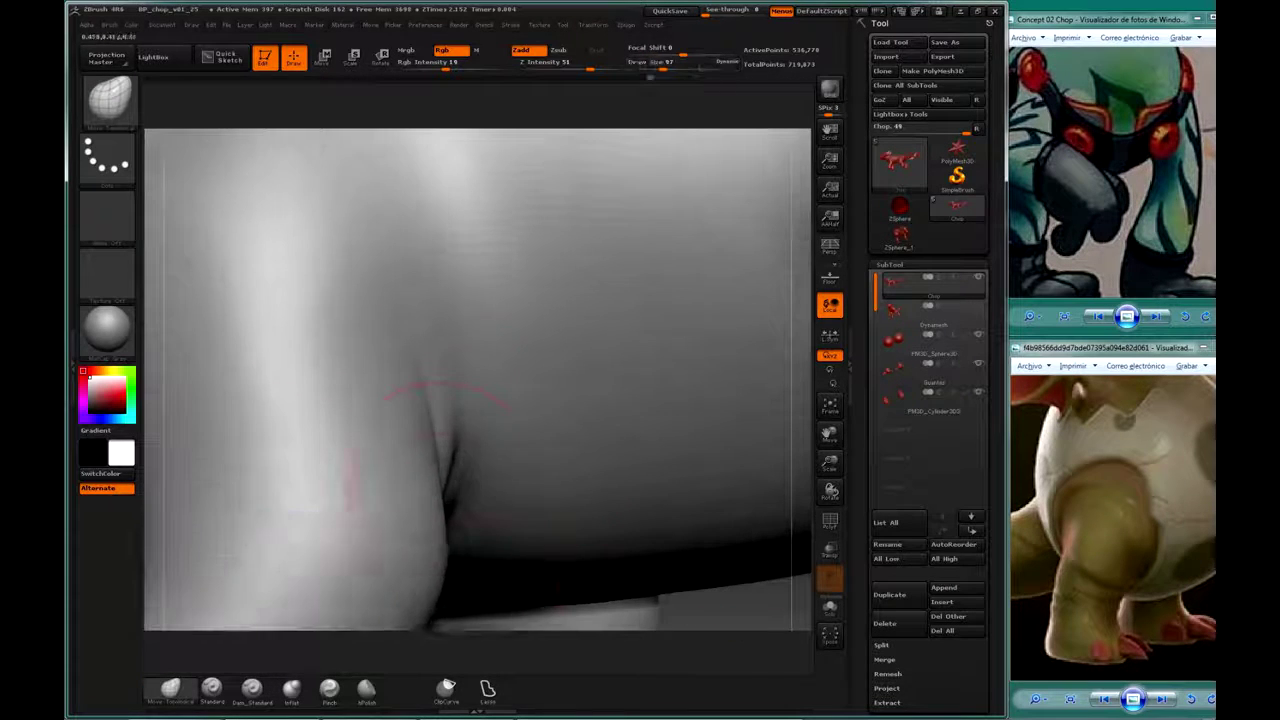
{"action": "mouse_move", "coordinate": [430, 490]}
{"action": "left_mouse_down"}
{"action": "mouse_move", "coordinate": [526, 471]}
{"action": "mouse_move", "coordinate": [575, 560]}
{"action": "mouse_move", "coordinate": [406, 437]}
{"action": "mouse_move", "coordinate": [694, 394]}
{"action": "mouse_move", "coordinate": [520, 425]}
{"action": "mouse_move", "coordinate": [590, 420]}
{"action": "mouse_move", "coordinate": [646, 457]}
{"action": "mouse_move", "coordinate": [614, 471]}
{"action": "mouse_move", "coordinate": [535, 423]}
{"action": "mouse_move", "coordinate": [629, 409]}
{"action": "mouse_move", "coordinate": [493, 465]}
{"action": "left_mouse_up"}
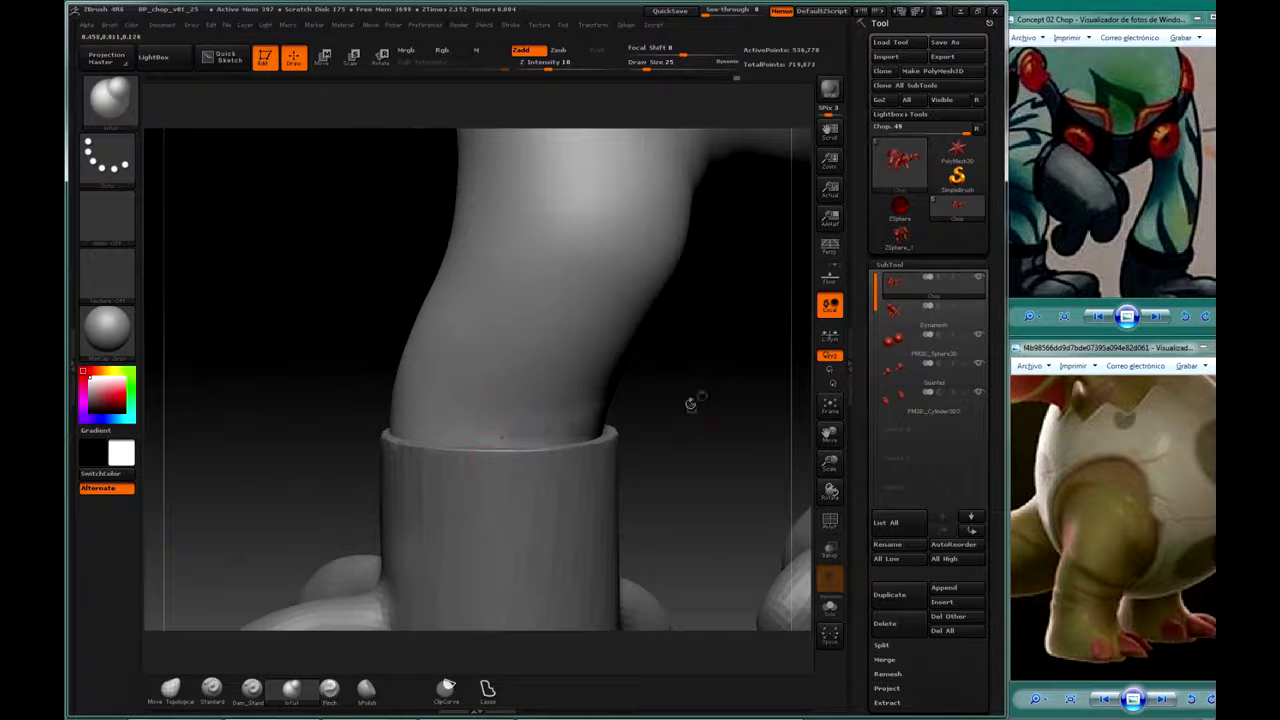
{"action": "mouse_move", "coordinate": [690, 403]}
{"action": "left_mouse_down"}
{"action": "mouse_move", "coordinate": [757, 357]}
{"action": "mouse_move", "coordinate": [635, 418]}
{"action": "mouse_move", "coordinate": [677, 427]}
{"action": "mouse_move", "coordinate": [590, 425]}
{"action": "left_mouse_up"}
{"action": "key", "text": "space"}
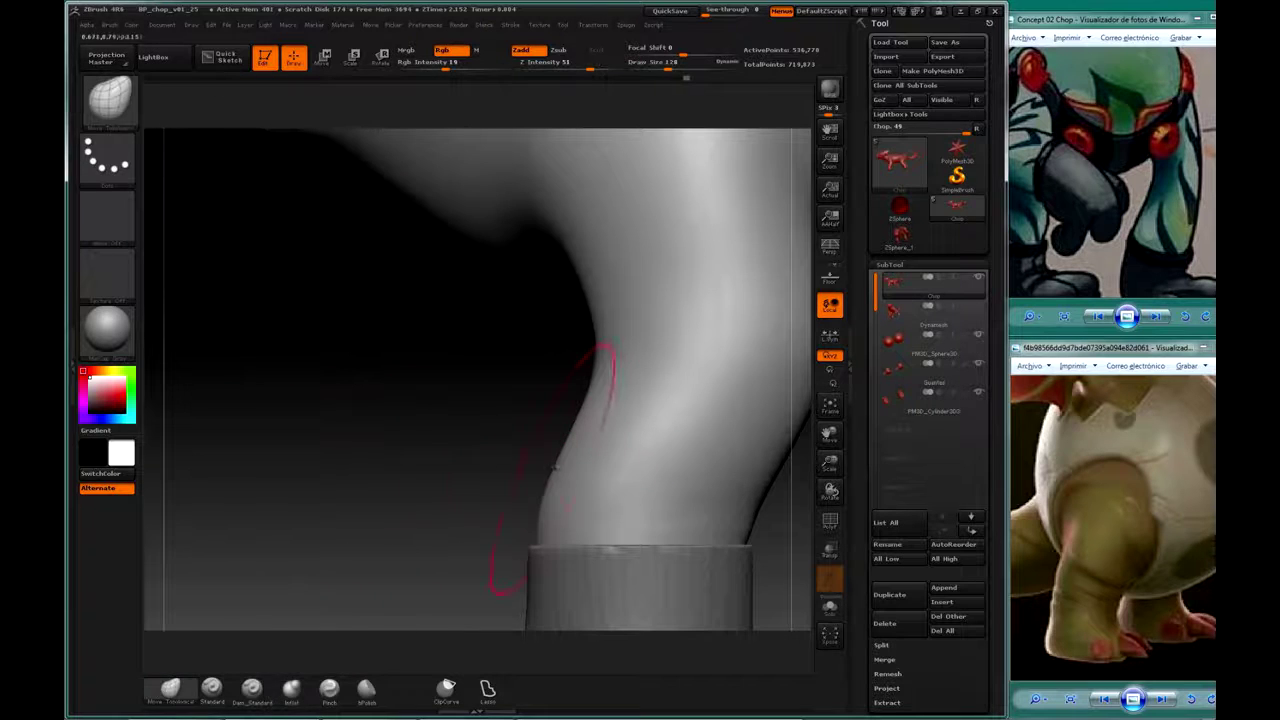
{"action": "key", "text": "space"}
{"action": "left_click_drag", "start_coordinate": [545, 480], "coordinate": [395, 525]}
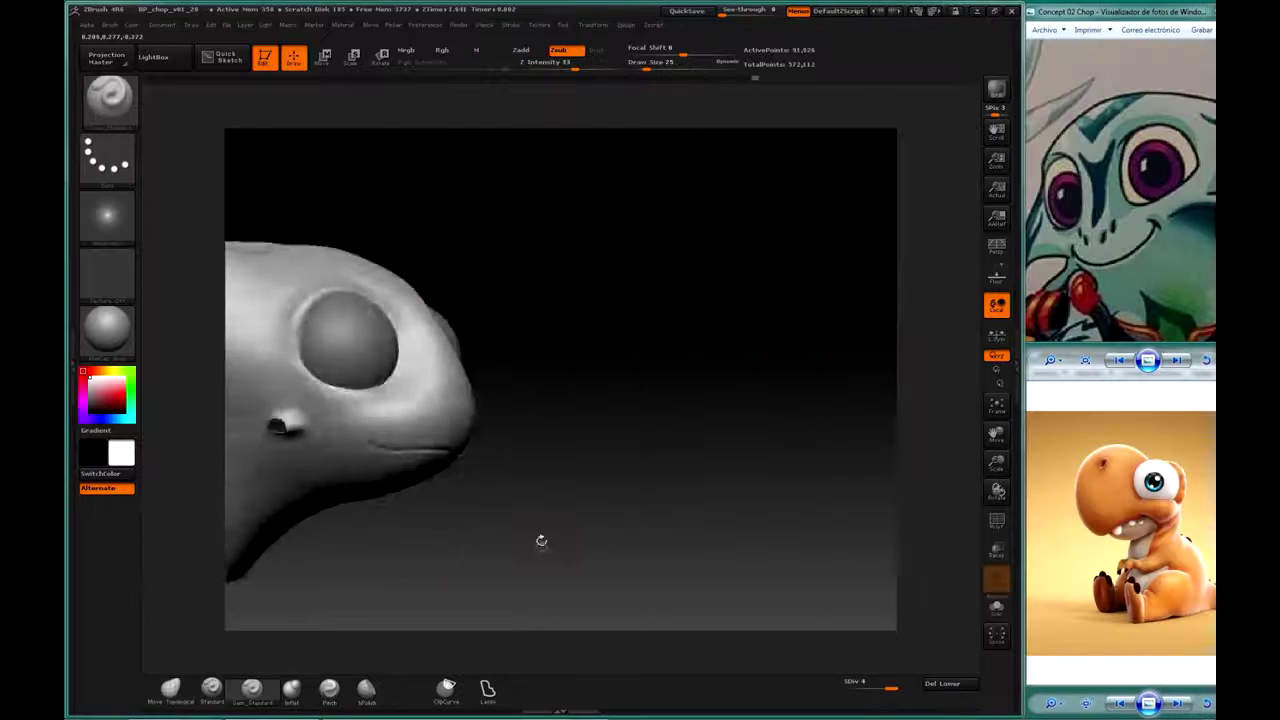
- Shape the soft rim around the eyeball with a smaller Dam_Standard brush
{"action": "mouse_move", "coordinate": [540, 537]}
{"action": "left_mouse_down"}
{"action": "mouse_move", "coordinate": [594, 423]}
{"action": "mouse_move", "coordinate": [437, 551]}
{"action": "mouse_move", "coordinate": [546, 402]}
{"action": "left_mouse_up"}
{"action": "mouse_move", "coordinate": [389, 514]}
{"action": "left_mouse_down"}
{"action": "mouse_move", "coordinate": [534, 557]}
{"action": "mouse_move", "coordinate": [694, 405]}
{"action": "left_mouse_up"}
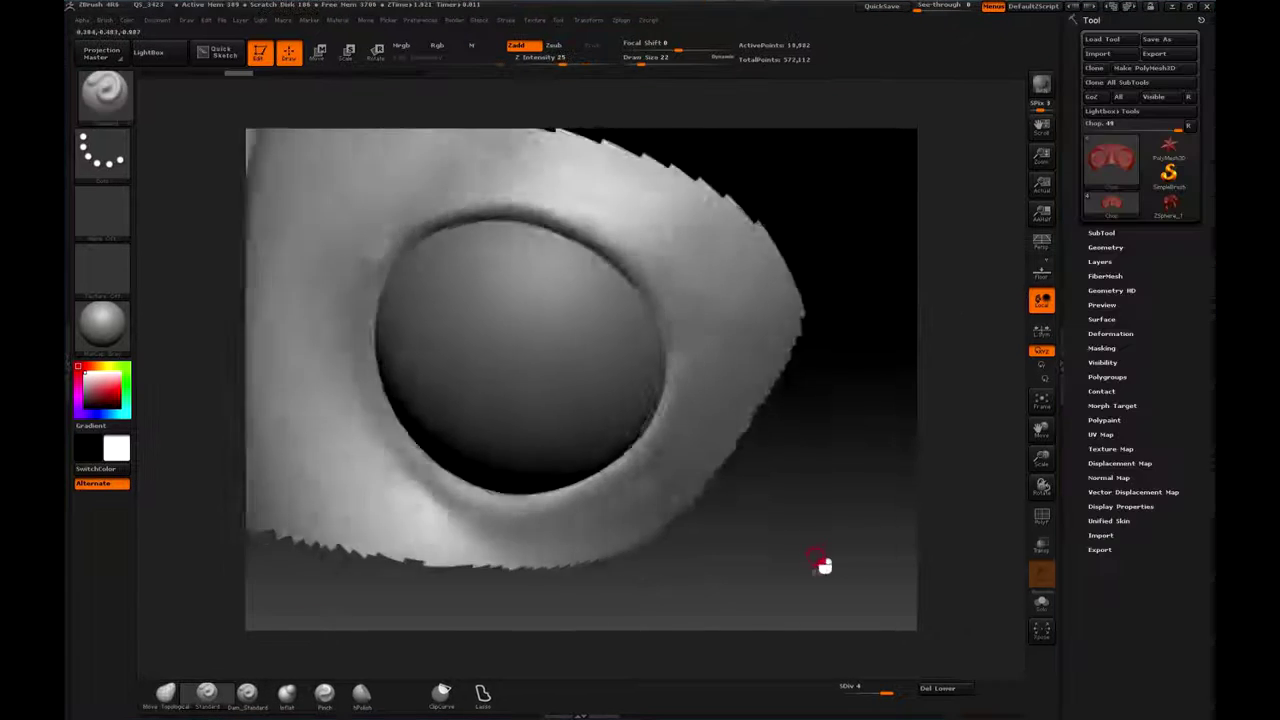
{"action": "mouse_move", "coordinate": [823, 563]}
{"action": "left_mouse_down"}
{"action": "mouse_move", "coordinate": [814, 503]}
{"action": "mouse_move", "coordinate": [822, 514]}
{"action": "left_mouse_up"}
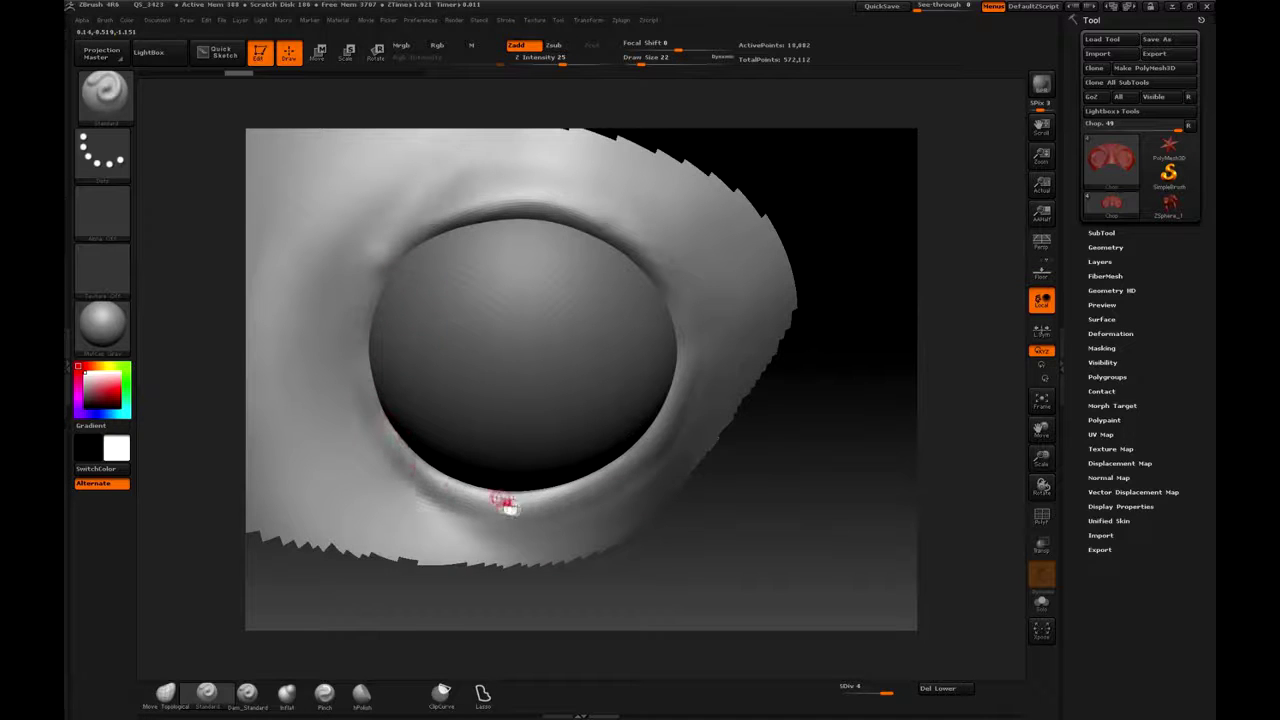
{"action": "mouse_move", "coordinate": [663, 285]}
{"action": "left_mouse_down"}
{"action": "mouse_move", "coordinate": [832, 563]}
{"action": "mouse_move", "coordinate": [871, 517]}
{"action": "left_mouse_up"}
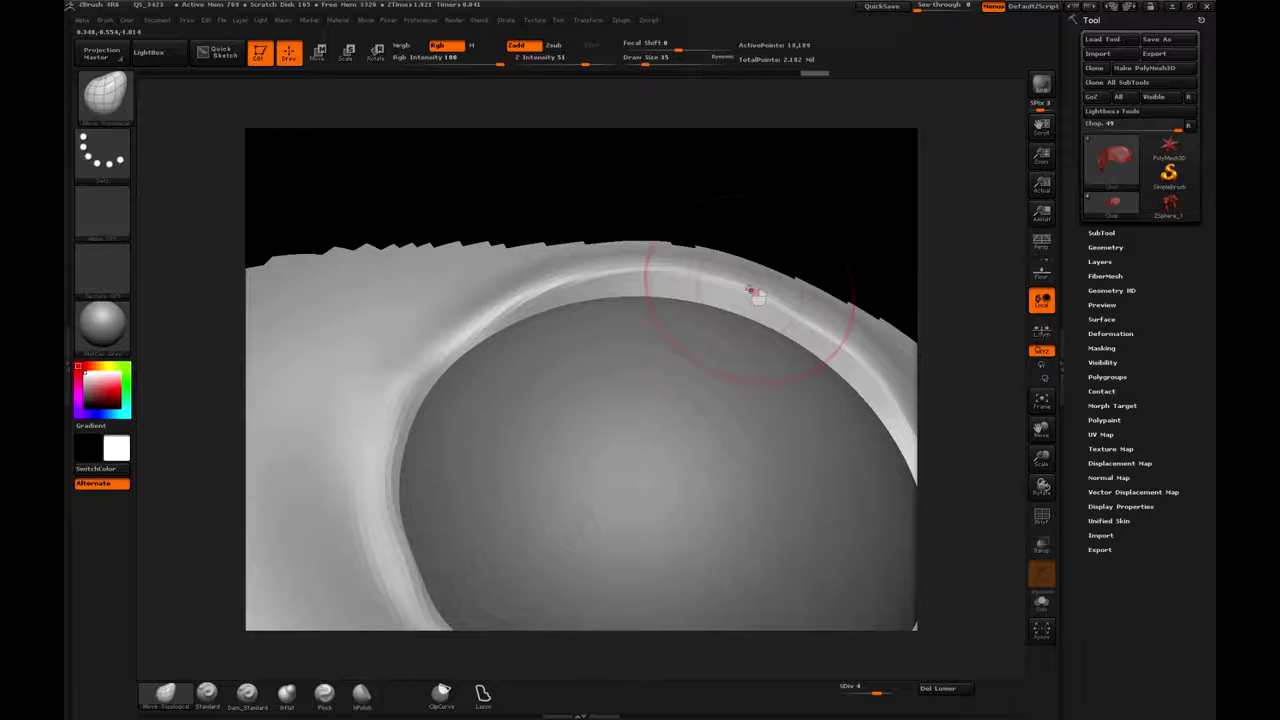
{"action": "right_click_drag", "start_coordinate": [752, 292], "coordinate": [632, 280]}
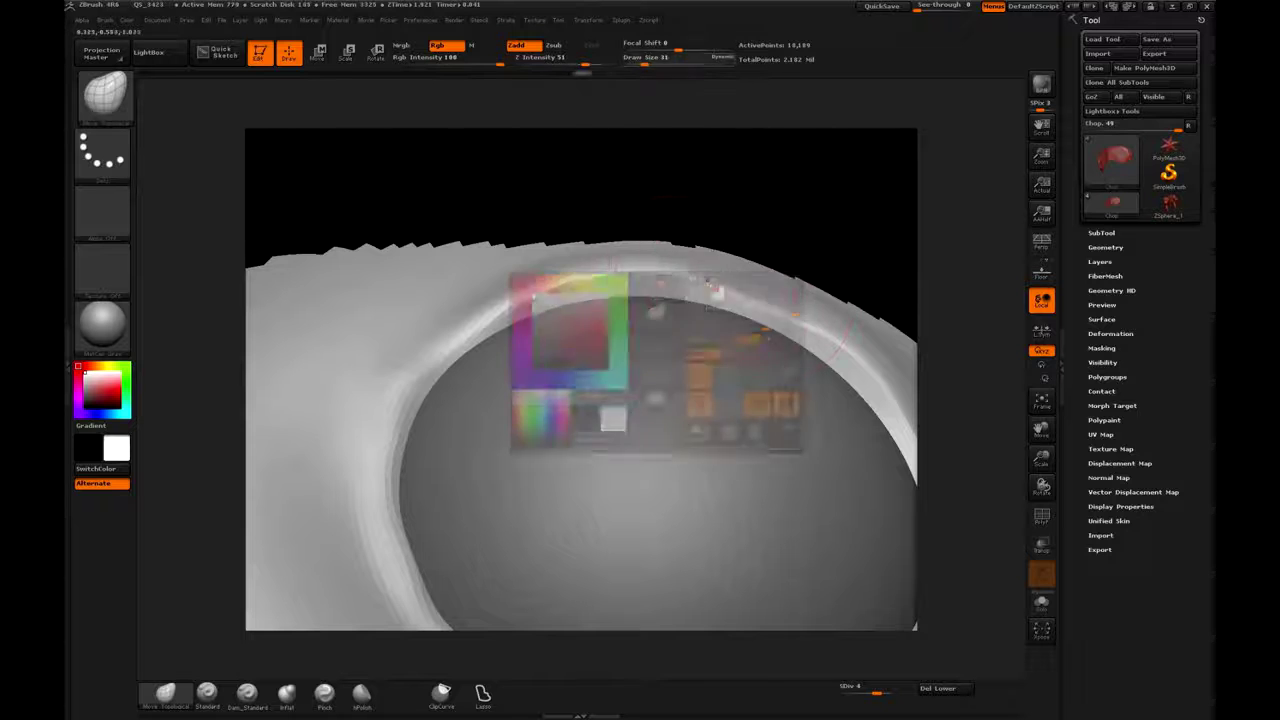
{"action": "left_click_drag", "start_coordinate": [596, 293], "coordinate": [677, 314]}
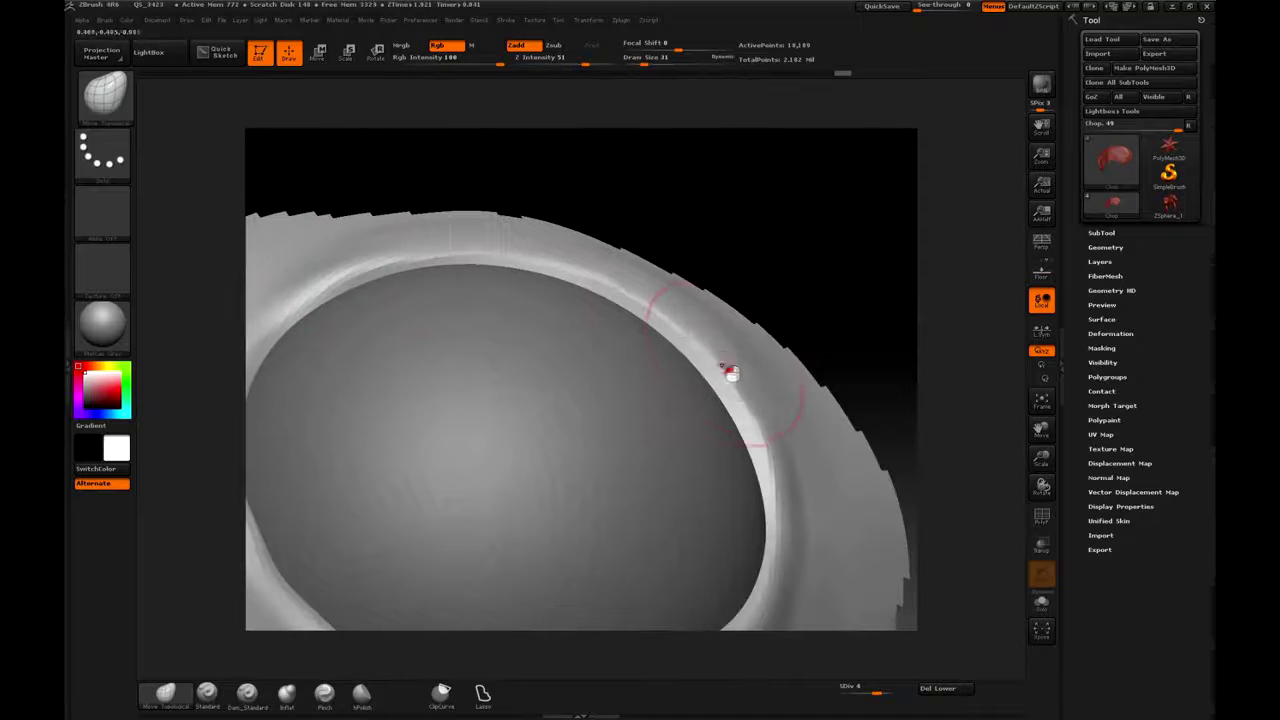
{"action": "mouse_move", "coordinate": [731, 373]}
{"action": "left_mouse_down"}
{"action": "mouse_move", "coordinate": [697, 366]}
{"action": "mouse_move", "coordinate": [860, 423]}
{"action": "mouse_move", "coordinate": [835, 505]}
{"action": "left_mouse_up"}
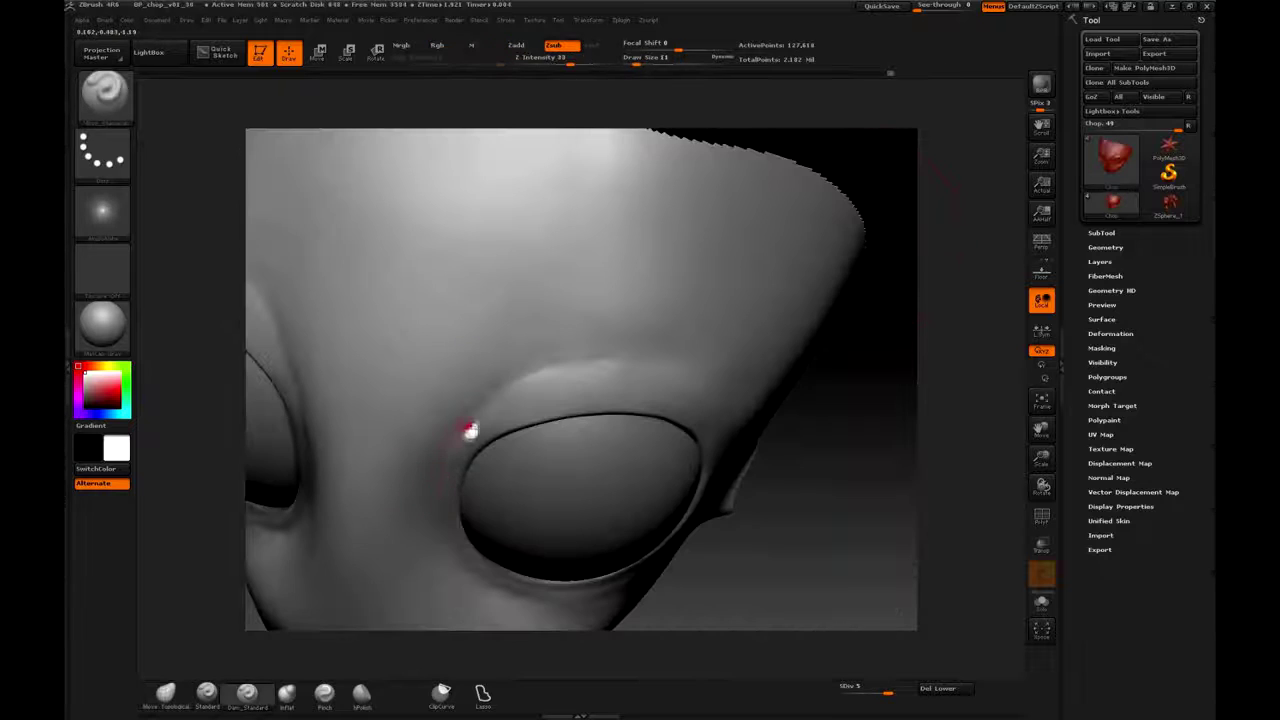
- Add wrinkle folds at the hanging limb bases, then mask the boot's dark top band
{"action": "key", "text": "shift"}
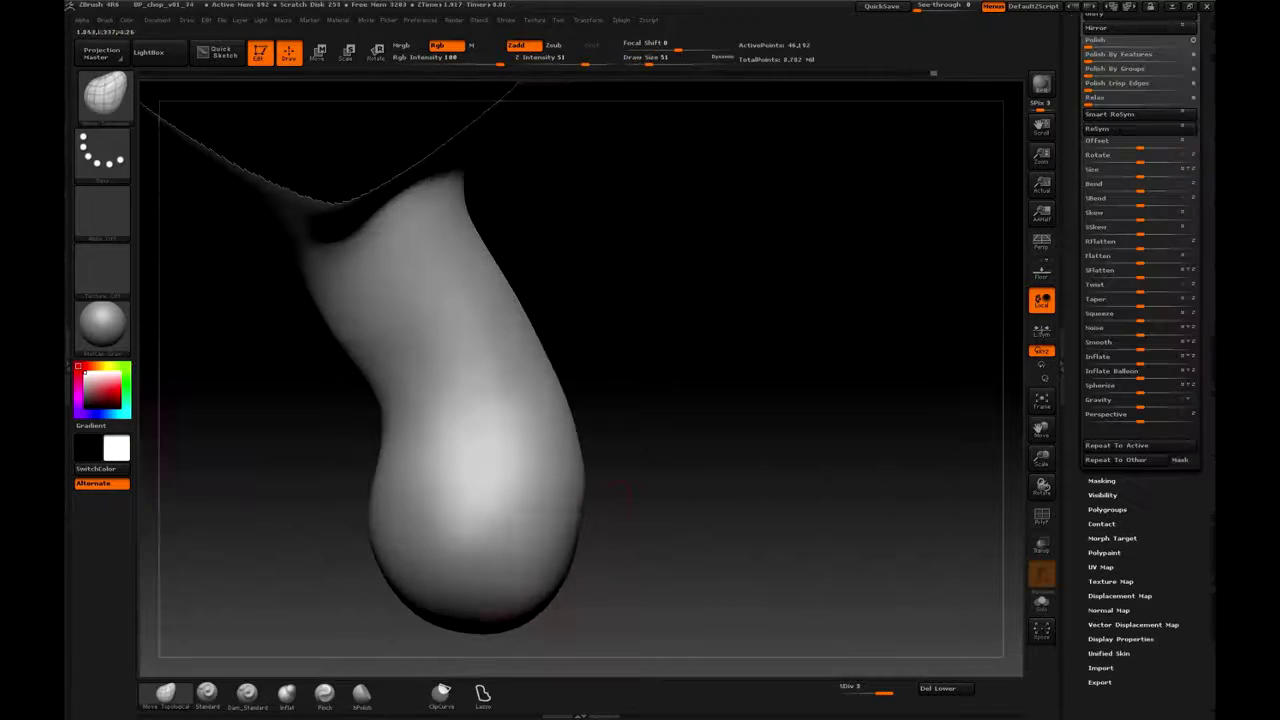
{"action": "mouse_move", "coordinate": [589, 491]}
{"action": "left_mouse_down"}
{"action": "mouse_move", "coordinate": [294, 320]}
{"action": "mouse_move", "coordinate": [370, 531]}
{"action": "mouse_move", "coordinate": [637, 528]}
{"action": "mouse_move", "coordinate": [760, 391]}
{"action": "mouse_move", "coordinate": [566, 329]}
{"action": "mouse_move", "coordinate": [612, 505]}
{"action": "left_mouse_up"}
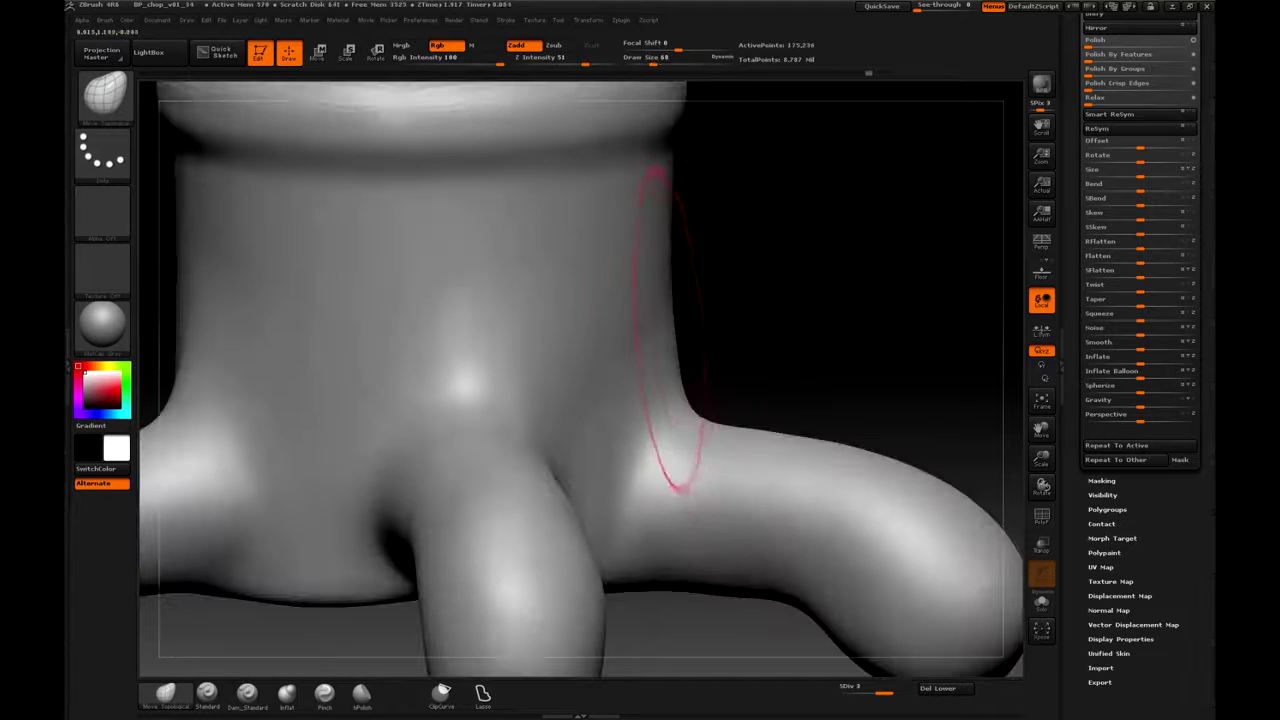
{"action": "mouse_move", "coordinate": [650, 310]}
{"action": "left_mouse_down"}
{"action": "mouse_move", "coordinate": [677, 457]}
{"action": "mouse_move", "coordinate": [760, 354]}
{"action": "mouse_move", "coordinate": [303, 385]}
{"action": "left_mouse_up"}
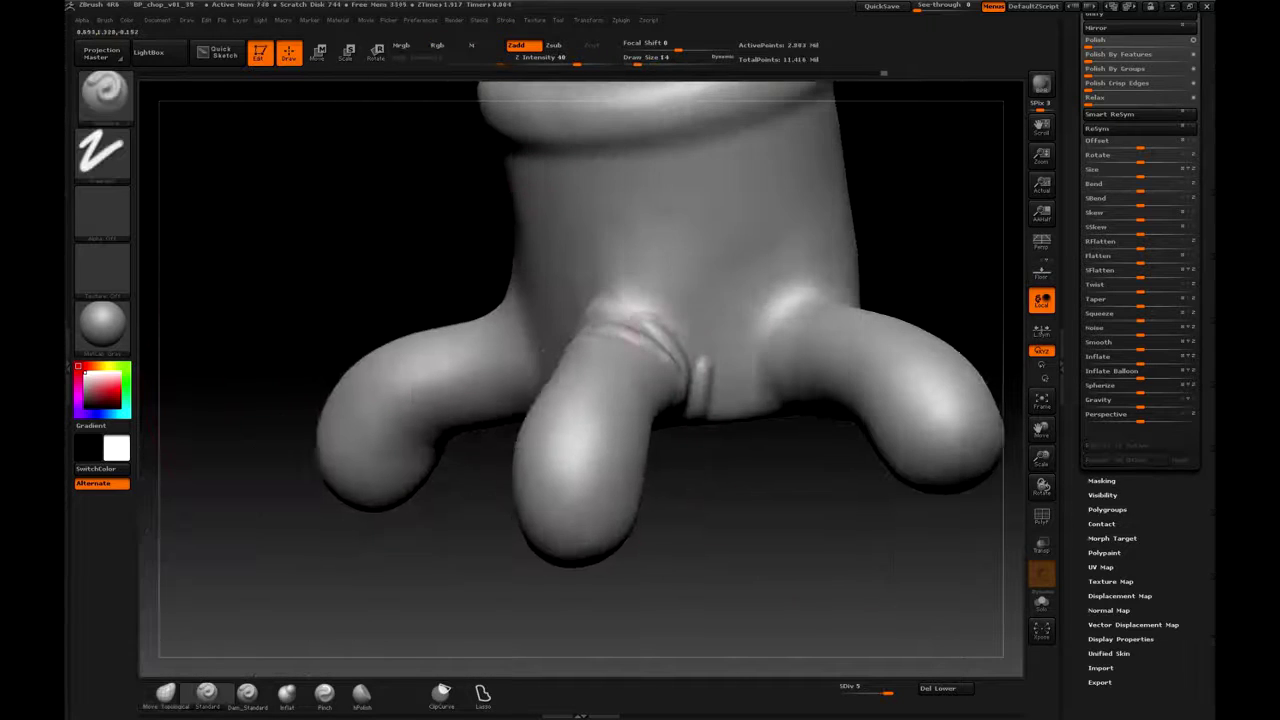
{"action": "mouse_move", "coordinate": [699, 348]}
{"action": "left_mouse_down"}
{"action": "mouse_move", "coordinate": [686, 400]}
{"action": "mouse_move", "coordinate": [514, 423]}
{"action": "mouse_move", "coordinate": [588, 420]}
{"action": "mouse_move", "coordinate": [777, 286]}
{"action": "mouse_move", "coordinate": [611, 360]}
{"action": "left_mouse_up"}
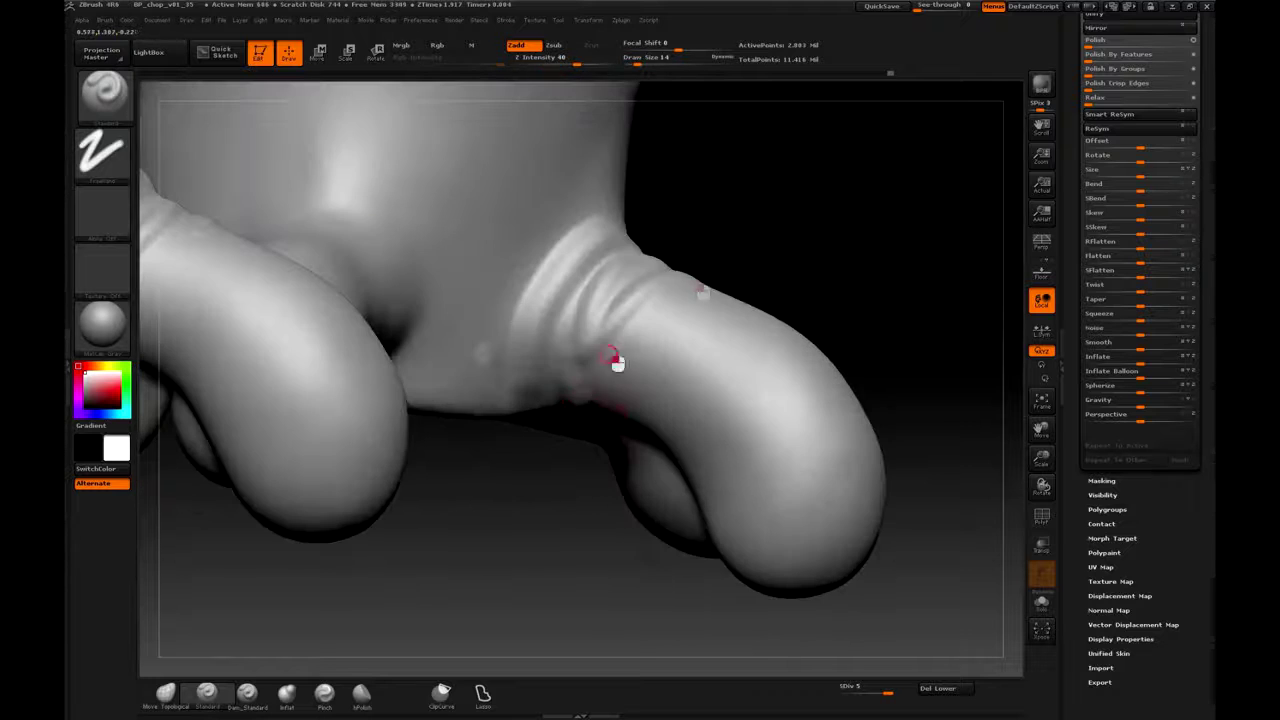
{"action": "left_click_drag", "start_coordinate": [837, 237], "coordinate": [690, 432]}
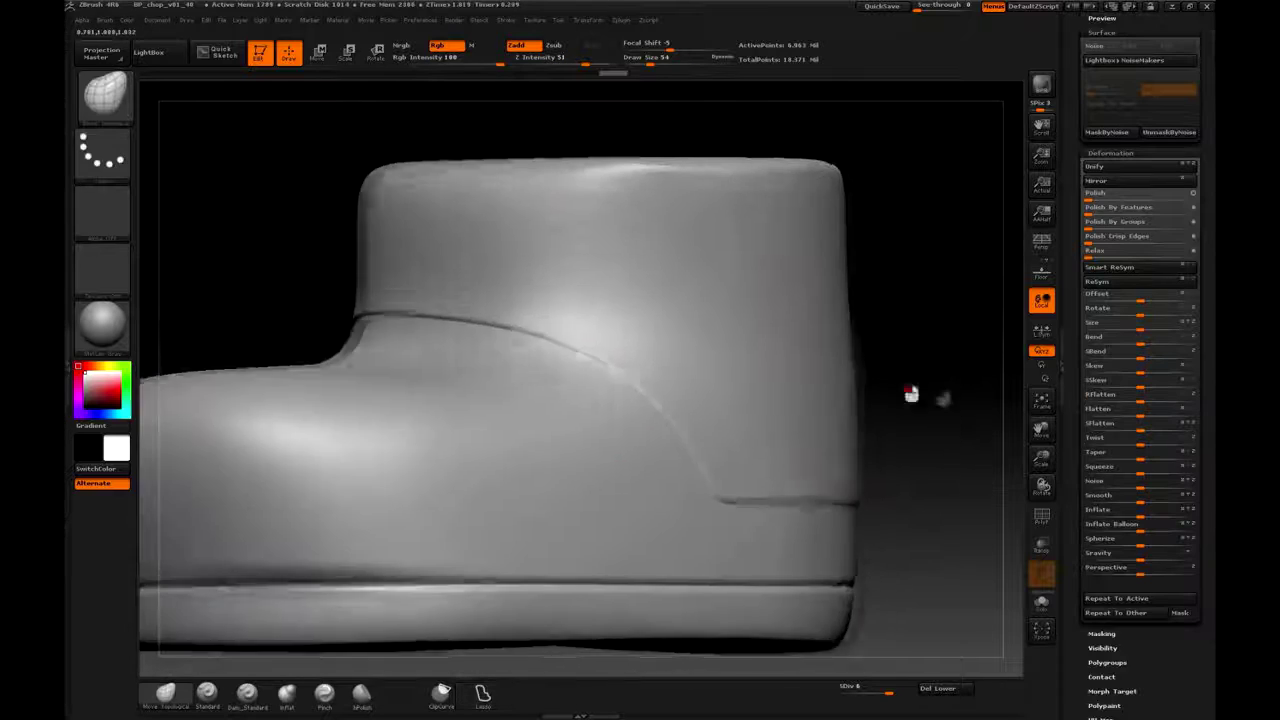
{"action": "left_click_drag", "start_coordinate": [400, 224], "coordinate": [871, 263], "text": "ctrl"}
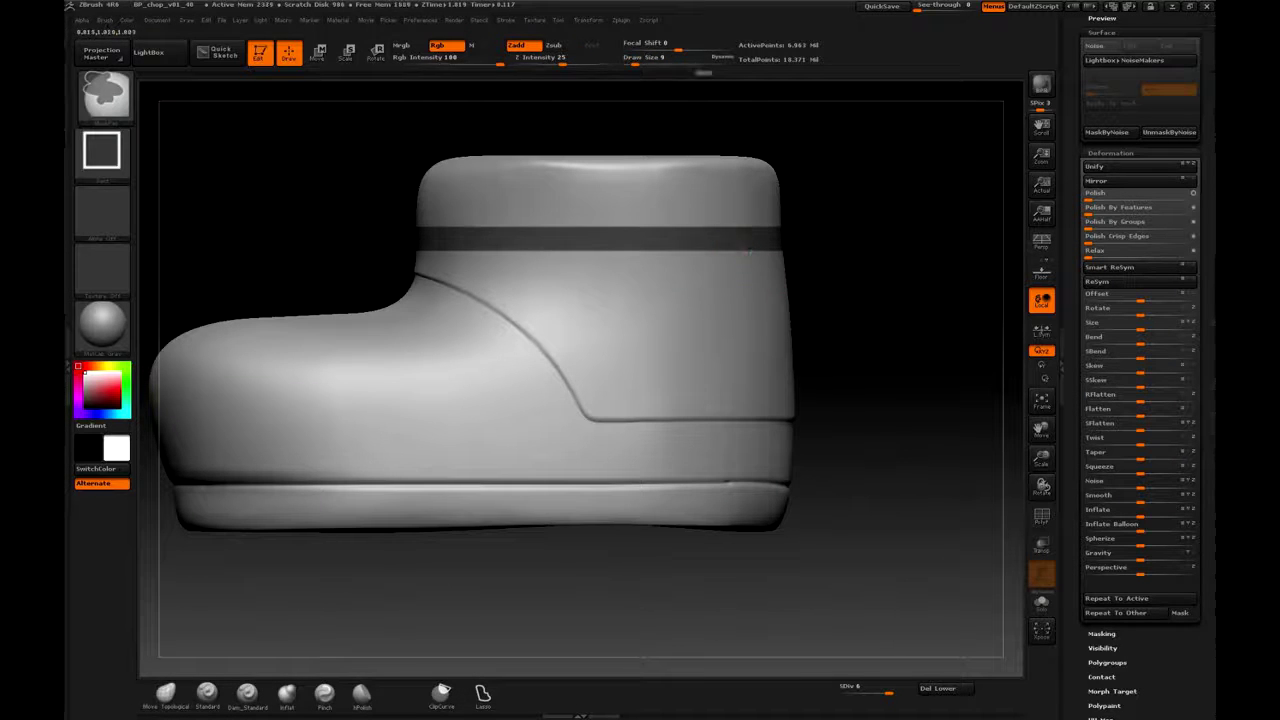
- Sharpen the vertical seam curving down the front of the boot
{"action": "mouse_move", "coordinate": [880, 363]}
{"action": "left_mouse_down"}
{"action": "mouse_move", "coordinate": [843, 240]}
{"action": "mouse_move", "coordinate": [951, 472]}
{"action": "left_mouse_up"}
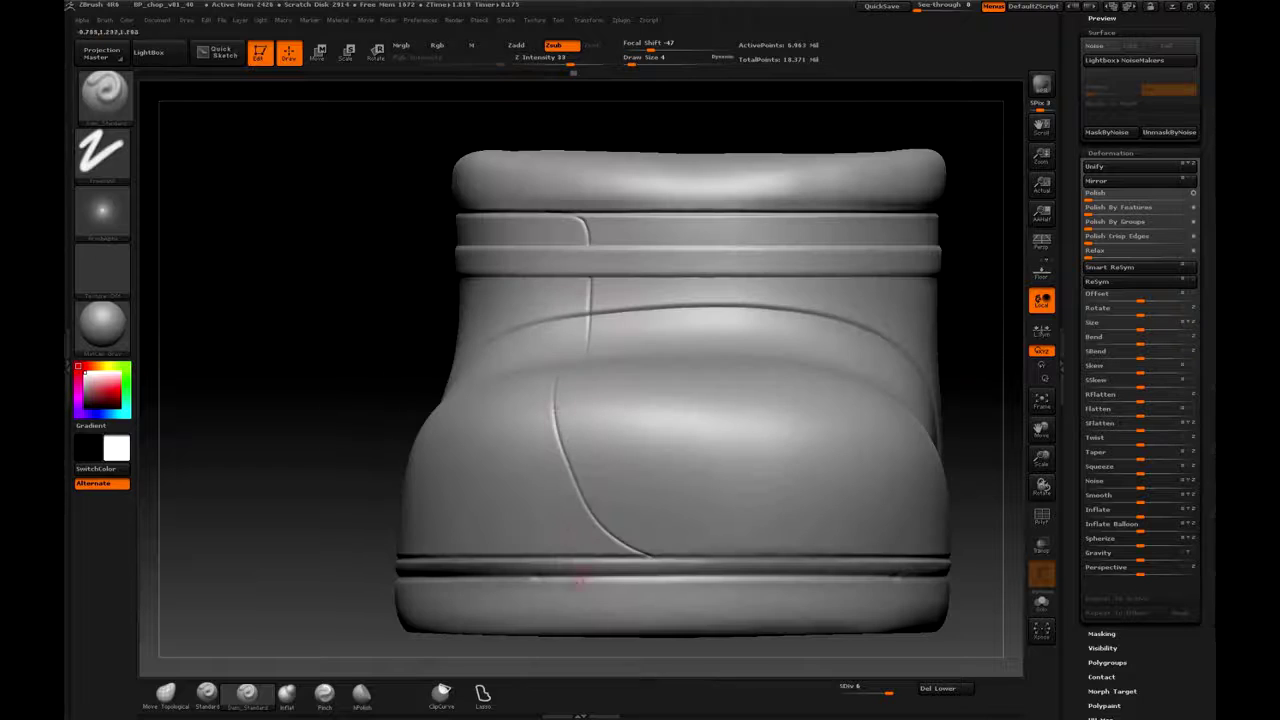
{"action": "left_click_drag", "start_coordinate": [597, 353], "coordinate": [604, 318]}
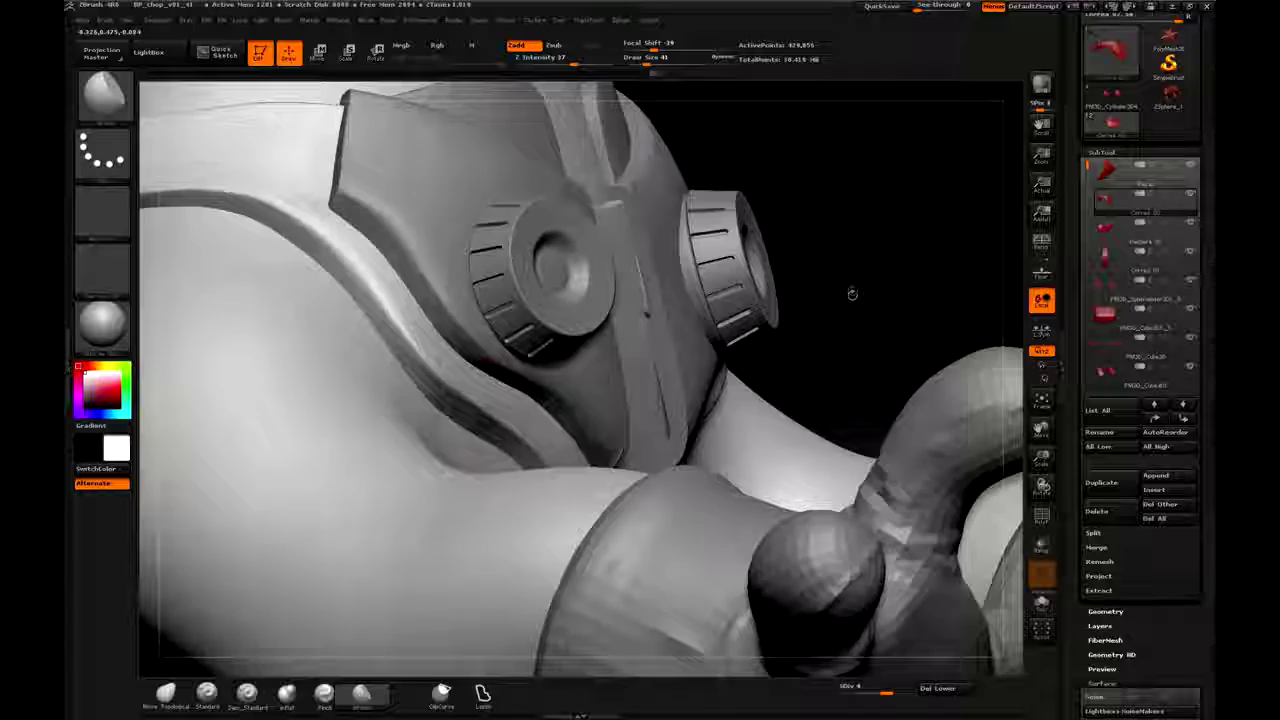
{"action": "mouse_move", "coordinate": [852, 293]}
{"action": "left_mouse_down"}
{"action": "mouse_move", "coordinate": [573, 477]}
{"action": "mouse_move", "coordinate": [490, 281]}
{"action": "left_mouse_up"}
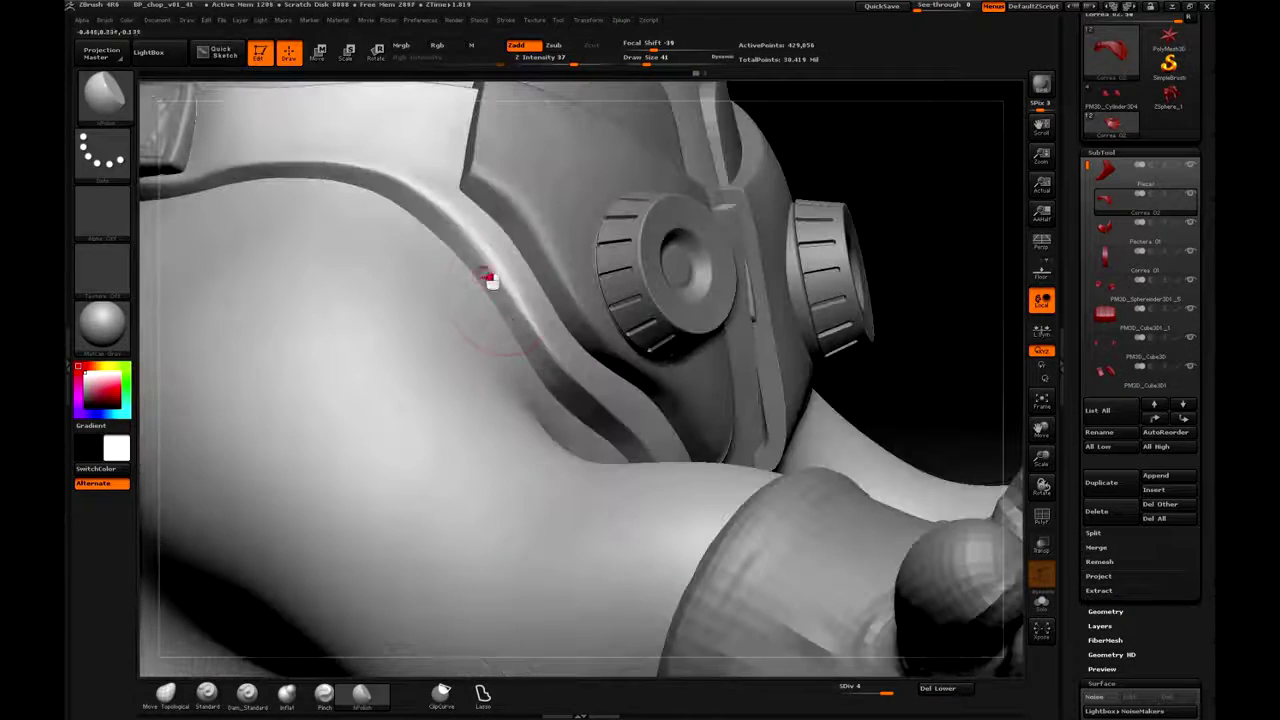
{"action": "left_click_drag", "start_coordinate": [395, 195], "coordinate": [280, 329]}
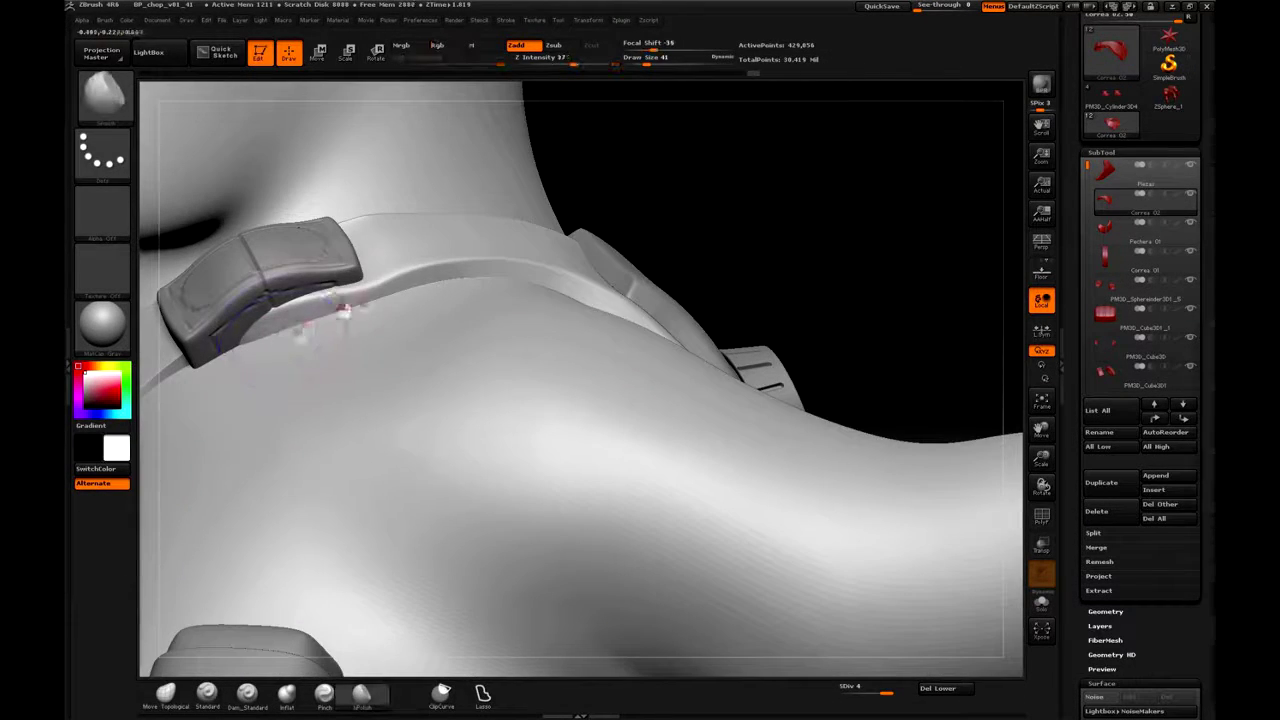
{"action": "left_click_drag", "start_coordinate": [362, 307], "coordinate": [886, 294]}
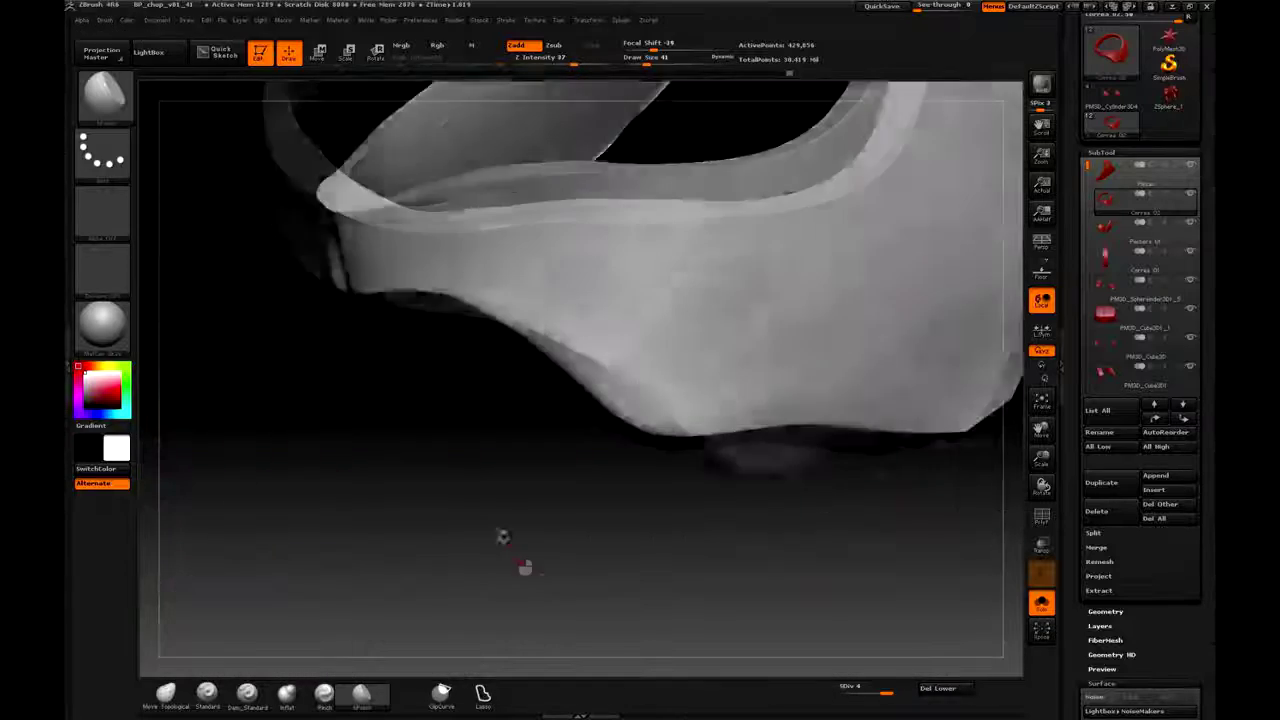
{"action": "mouse_move", "coordinate": [500, 534]}
{"action": "left_mouse_down"}
{"action": "mouse_move", "coordinate": [680, 455]}
{"action": "mouse_move", "coordinate": [648, 571]}
{"action": "mouse_move", "coordinate": [600, 560]}
{"action": "mouse_move", "coordinate": [851, 503]}
{"action": "mouse_move", "coordinate": [609, 657]}
{"action": "left_mouse_up"}
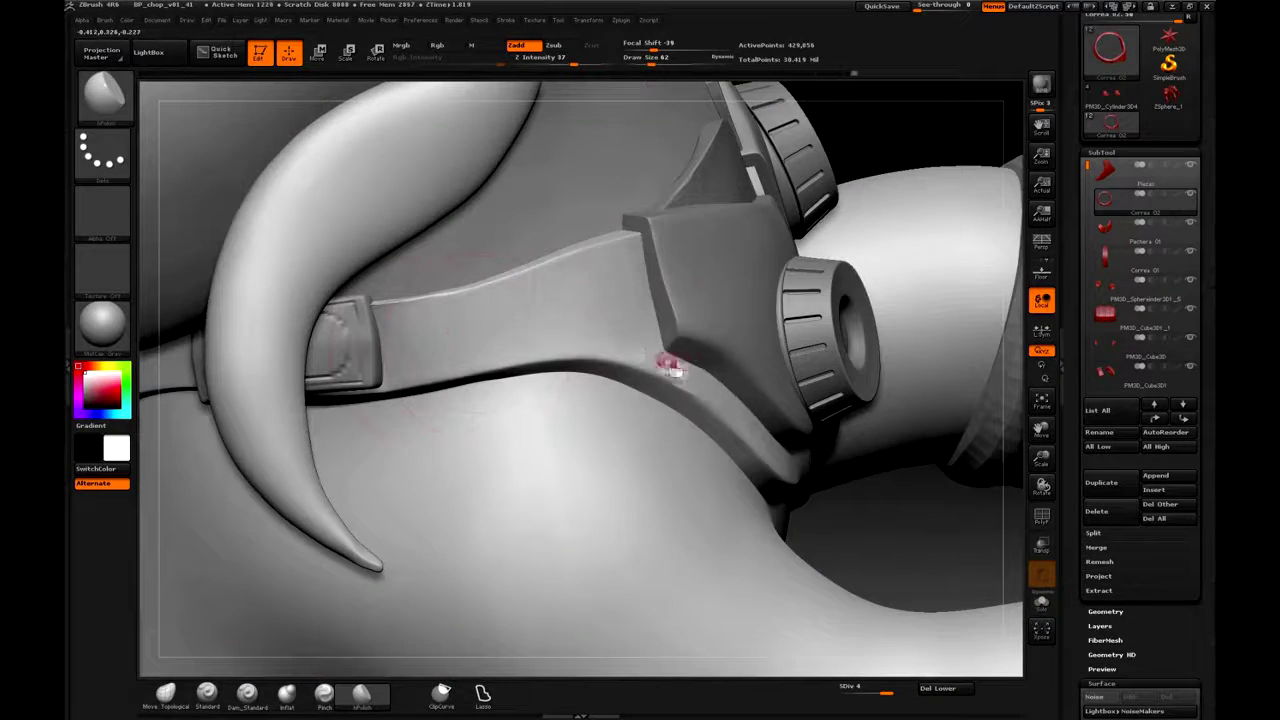
{"action": "mouse_move", "coordinate": [733, 410]}
{"action": "left_mouse_down"}
{"action": "mouse_move", "coordinate": [849, 266]}
{"action": "mouse_move", "coordinate": [320, 400]}
{"action": "left_mouse_up"}
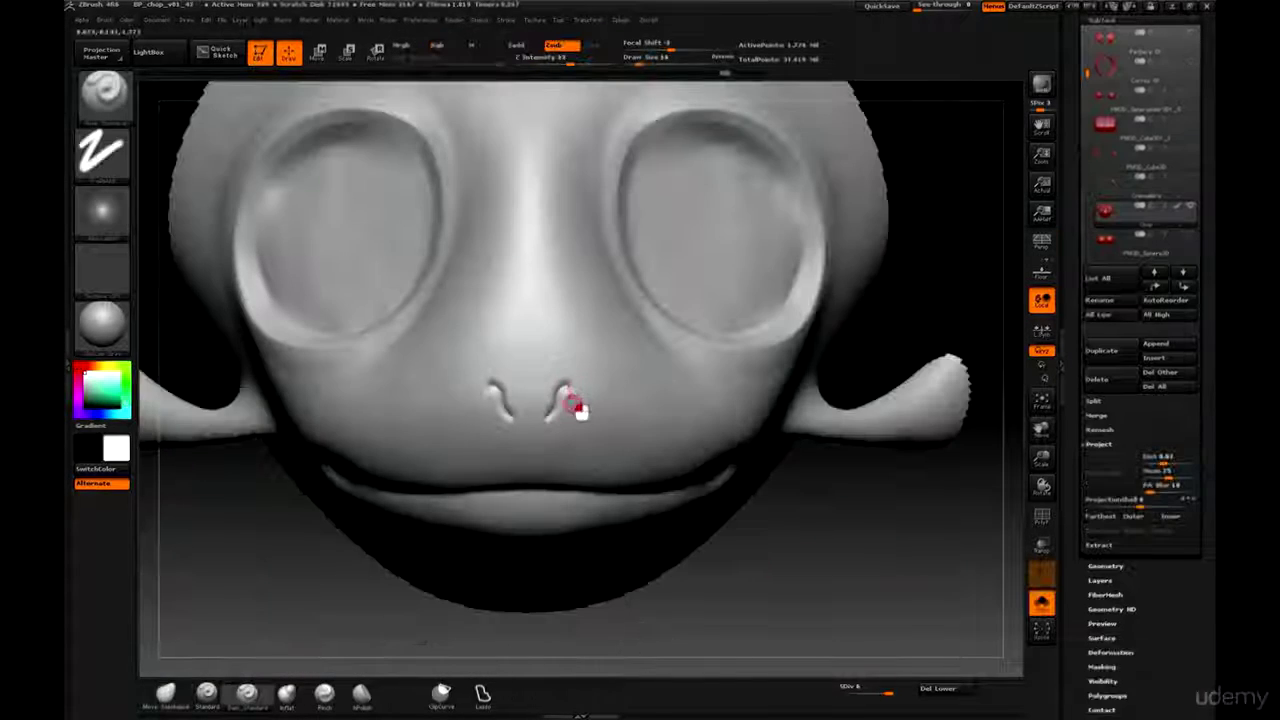
- Carve curved nostril slits into the snout and deepen the groove around them with Dam Standard
{"action": "left_click_drag", "start_coordinate": [575, 405], "coordinate": [551, 423]}
{"action": "left_click_drag", "start_coordinate": [453, 355], "coordinate": [470, 390]}
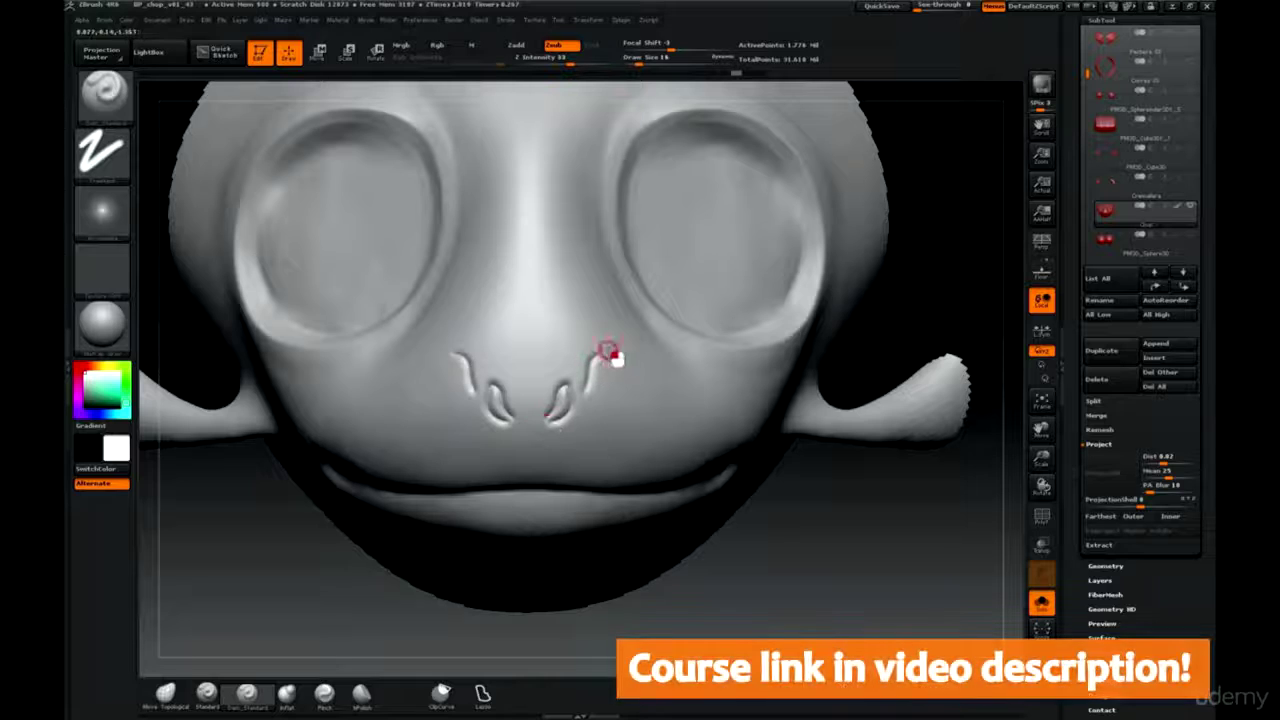
{"action": "left_click_drag", "start_coordinate": [607, 354], "coordinate": [600, 388]}
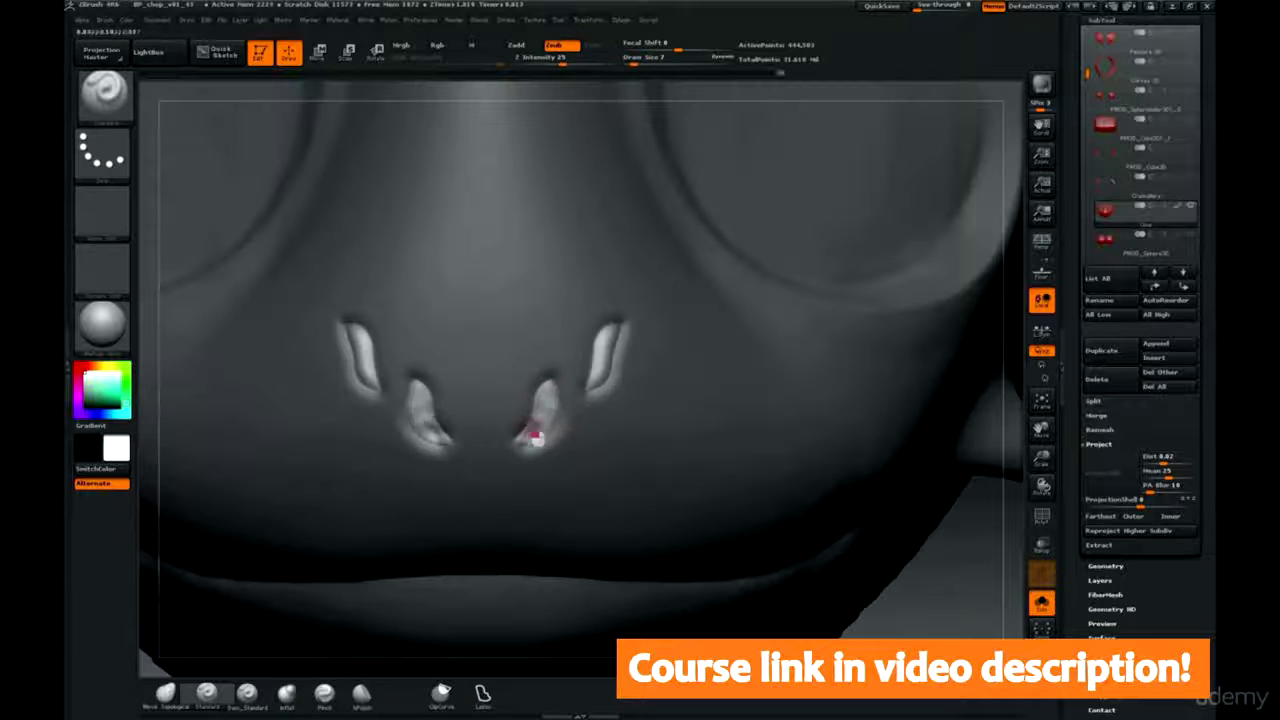
- Switch to the Standard brush with the B, S, T shortcut for further carving
{"action": "key", "text": "b"}
{"action": "key", "text": "s"}
{"action": "key", "text": "t"}
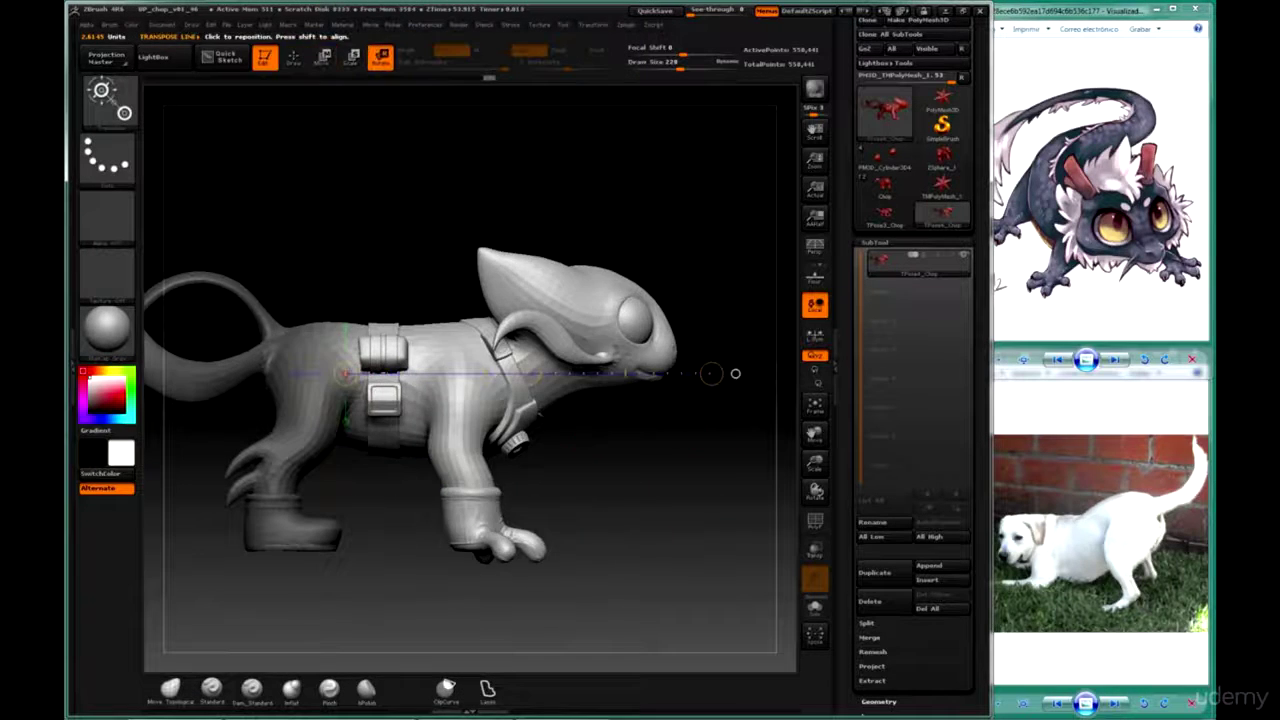
- Turn the creature to face the viewer and tilt its head downward with Transpose
{"action": "left_click_drag", "start_coordinate": [735, 373], "coordinate": [677, 489]}
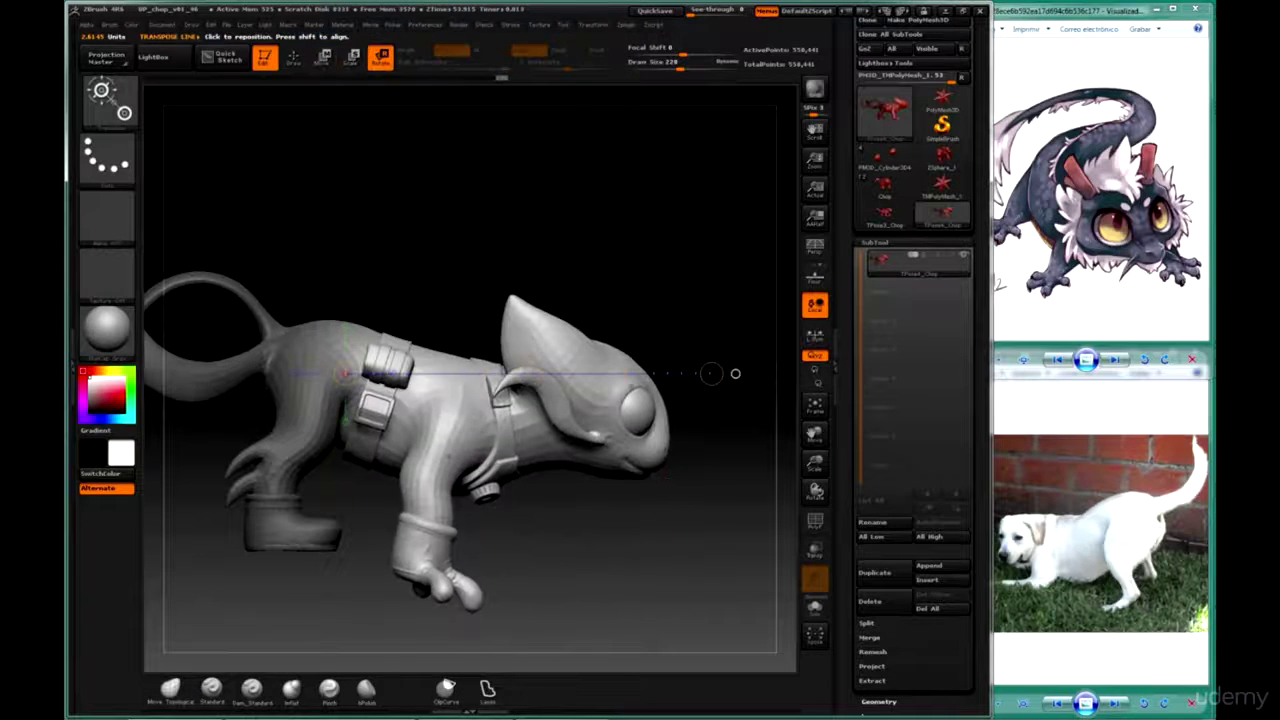
{"action": "left_click_drag", "start_coordinate": [386, 594], "coordinate": [718, 395]}
{"action": "mouse_move", "coordinate": [551, 471]}
{"action": "left_mouse_down"}
{"action": "mouse_move", "coordinate": [730, 540]}
{"action": "mouse_move", "coordinate": [716, 568]}
{"action": "left_mouse_up"}
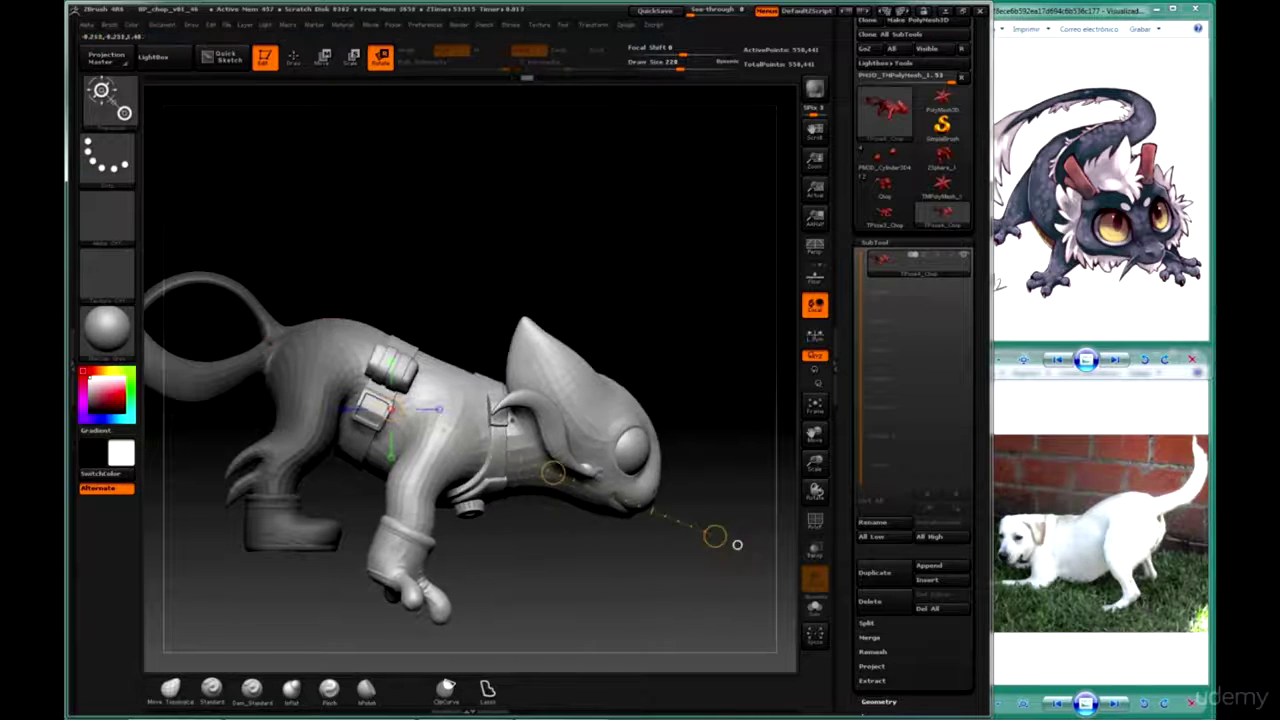
{"action": "left_click", "coordinate": [487, 688]}
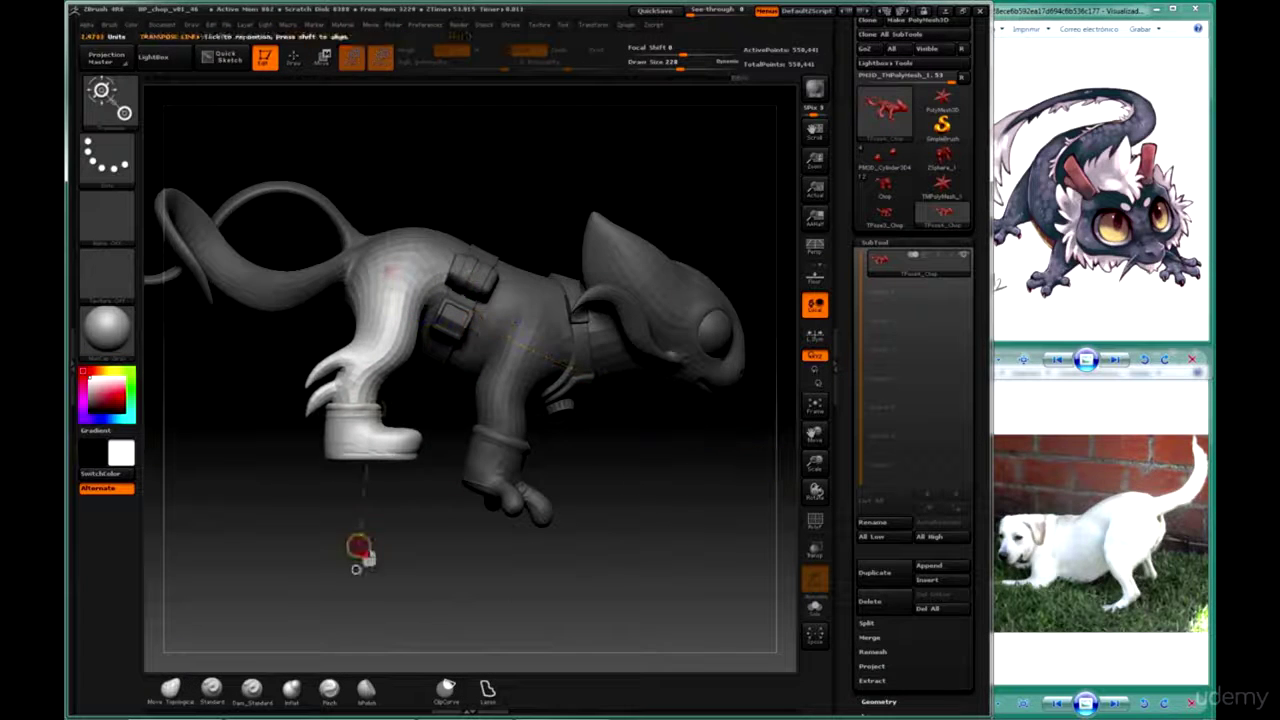
- Rotate the masked hind leg outward around the hip
{"action": "key", "text": "r"}
{"action": "left_click_drag", "start_coordinate": [360, 548], "coordinate": [425, 508]}
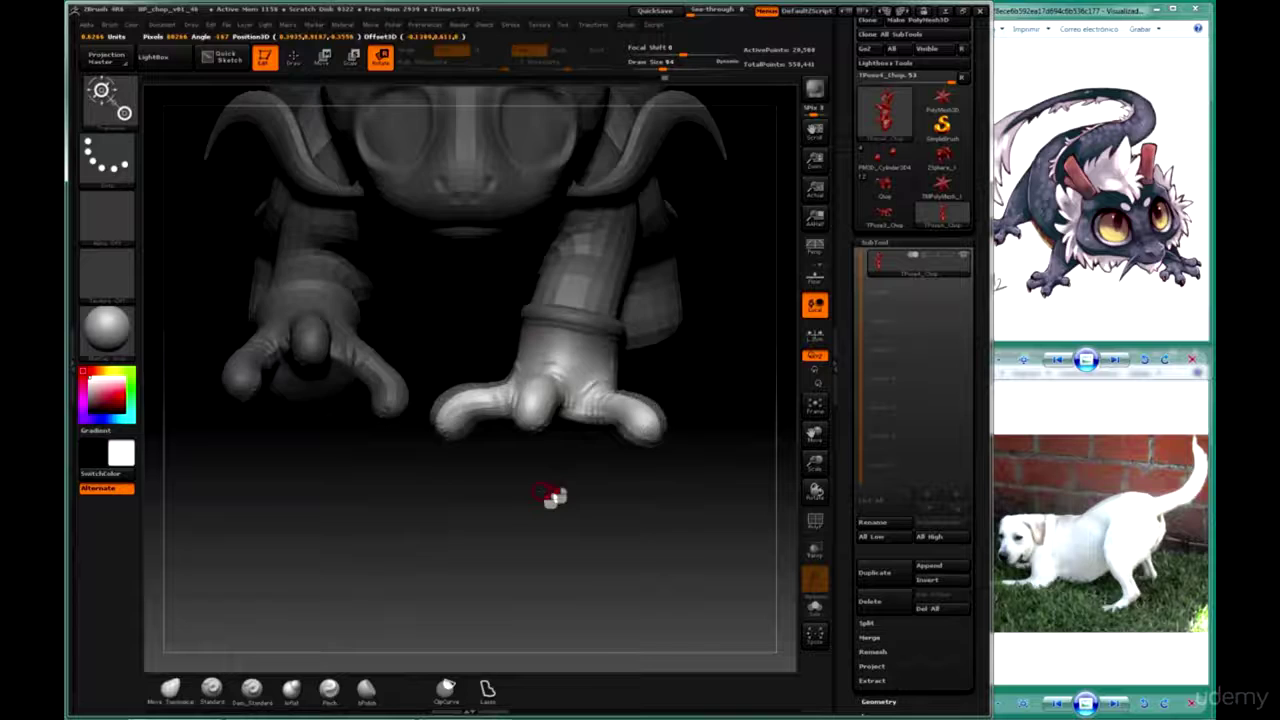
{"action": "left_click_drag", "start_coordinate": [553, 497], "coordinate": [573, 152]}
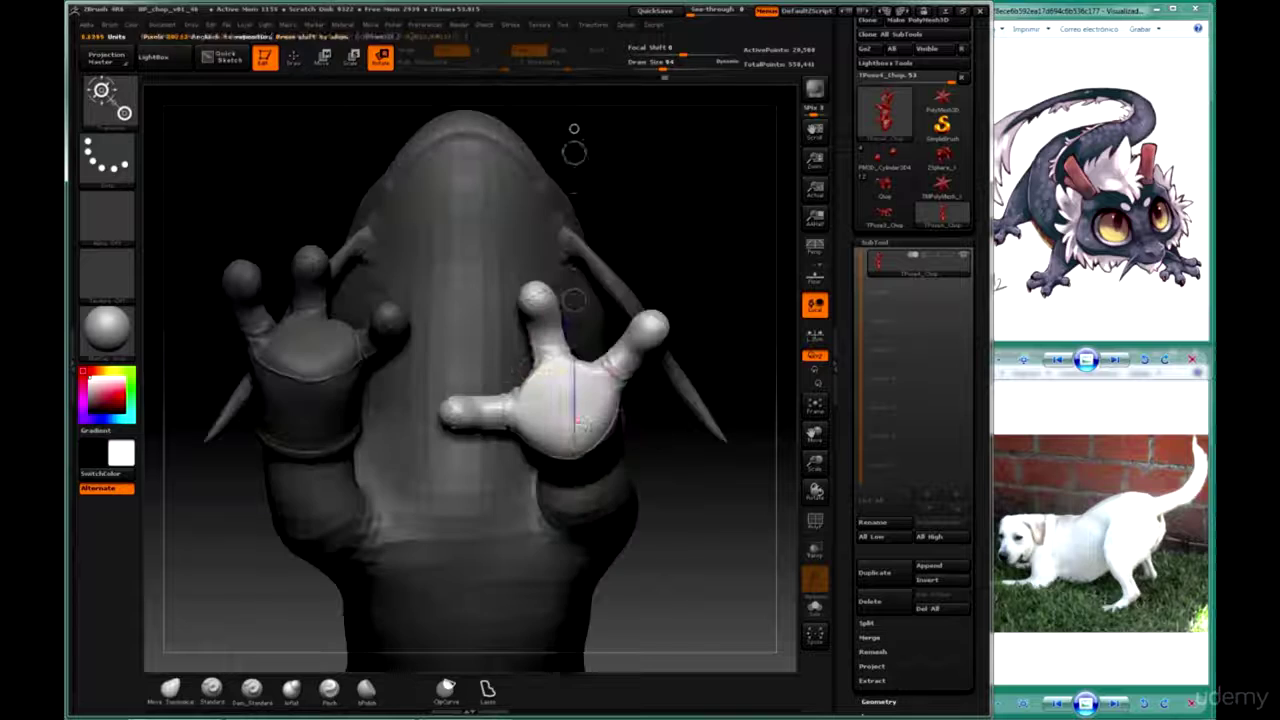
{"action": "mouse_move", "coordinate": [619, 187]}
{"action": "left_mouse_down"}
{"action": "mouse_move", "coordinate": [666, 551]}
{"action": "mouse_move", "coordinate": [657, 575]}
{"action": "left_mouse_up"}
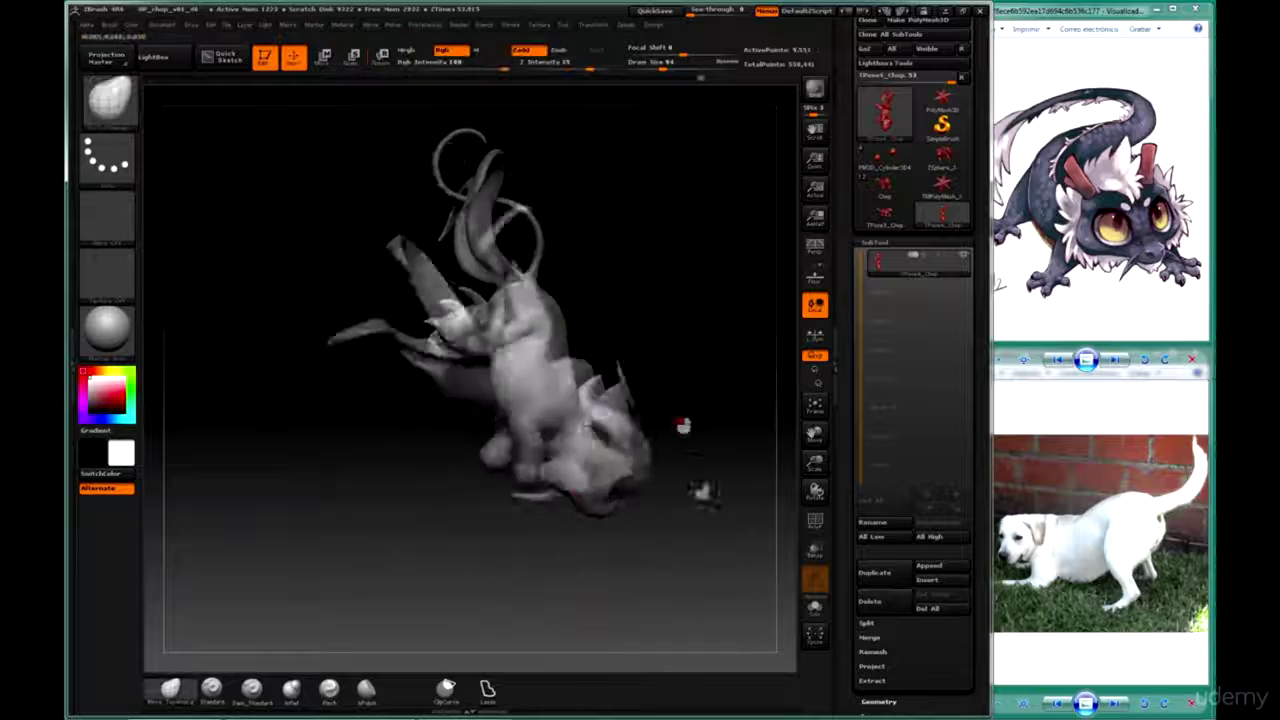
{"action": "mouse_move", "coordinate": [683, 426]}
{"action": "left_mouse_down"}
{"action": "mouse_move", "coordinate": [543, 486]}
{"action": "mouse_move", "coordinate": [670, 490]}
{"action": "left_mouse_up"}
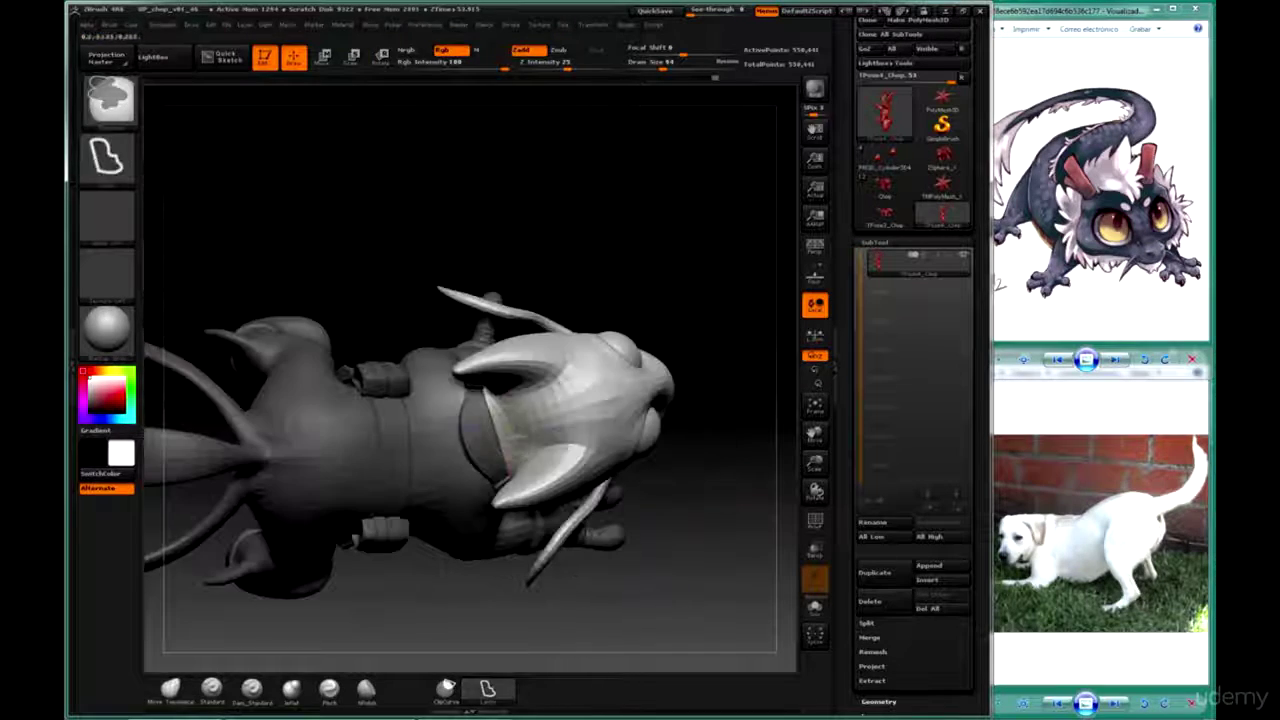
{"action": "mouse_move", "coordinate": [708, 272]}
{"action": "left_mouse_down"}
{"action": "mouse_move", "coordinate": [600, 280]}
{"action": "mouse_move", "coordinate": [508, 266]}
{"action": "mouse_move", "coordinate": [480, 280]}
{"action": "left_mouse_up"}
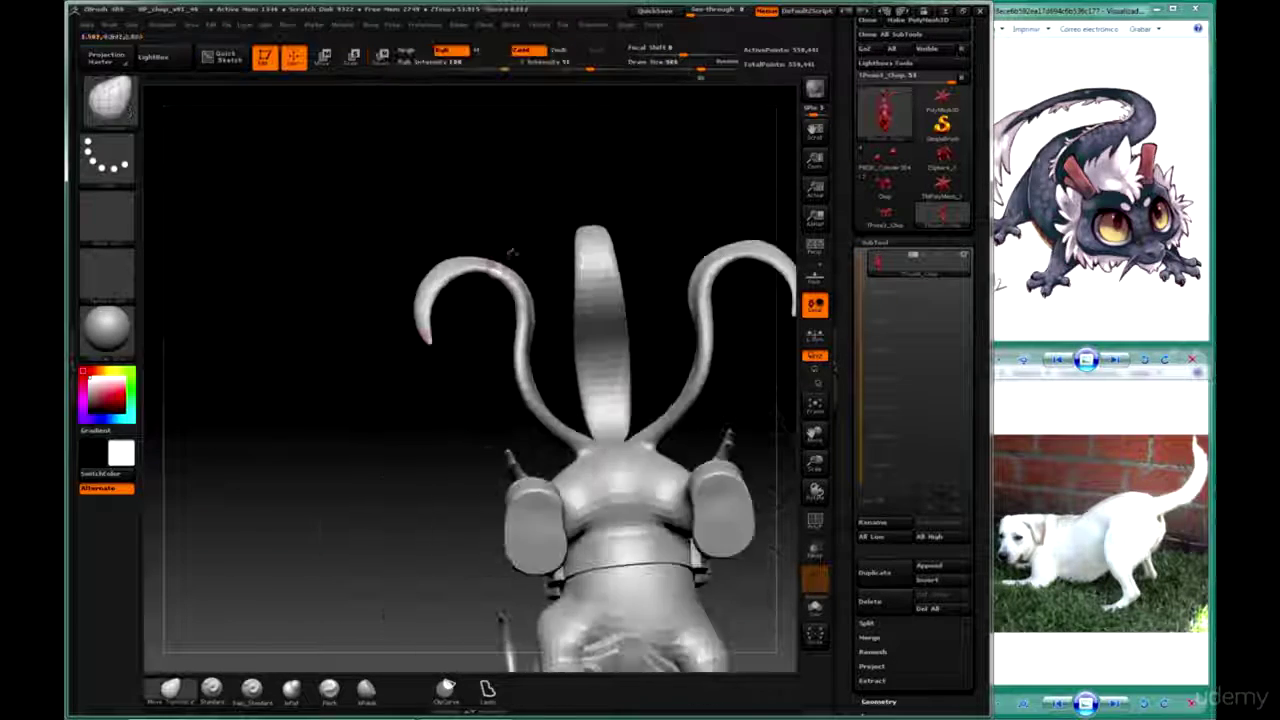
{"action": "key", "text": "space"}
{"action": "mouse_move", "coordinate": [395, 295]}
{"action": "left_mouse_down"}
{"action": "mouse_move", "coordinate": [651, 300]}
{"action": "mouse_move", "coordinate": [443, 294]}
{"action": "mouse_move", "coordinate": [475, 398]}
{"action": "mouse_move", "coordinate": [740, 443]}
{"action": "mouse_move", "coordinate": [620, 375]}
{"action": "left_mouse_up"}
{"action": "key", "text": "space"}
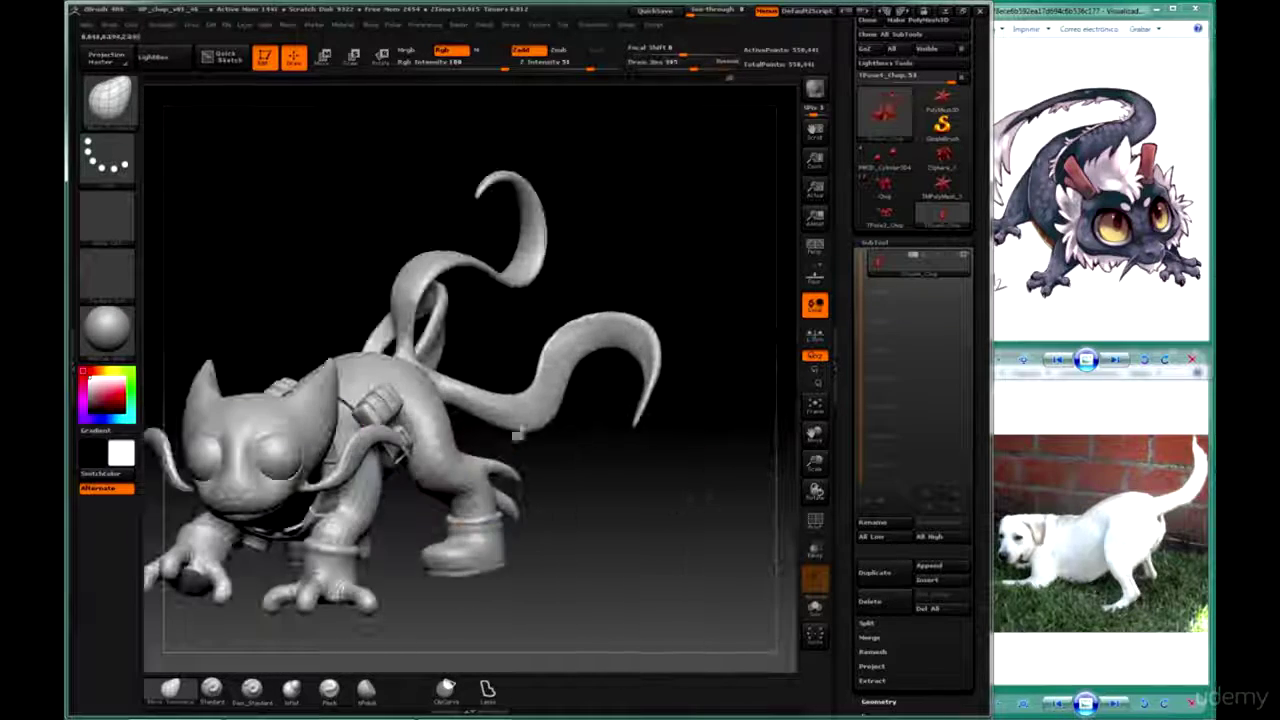
{"action": "mouse_move", "coordinate": [517, 435]}
{"action": "left_mouse_down"}
{"action": "mouse_move", "coordinate": [543, 443]}
{"action": "mouse_move", "coordinate": [660, 331]}
{"action": "mouse_move", "coordinate": [563, 363]}
{"action": "mouse_move", "coordinate": [443, 291]}
{"action": "mouse_move", "coordinate": [666, 355]}
{"action": "mouse_move", "coordinate": [520, 323]}
{"action": "mouse_move", "coordinate": [523, 457]}
{"action": "mouse_move", "coordinate": [726, 334]}
{"action": "left_mouse_up"}
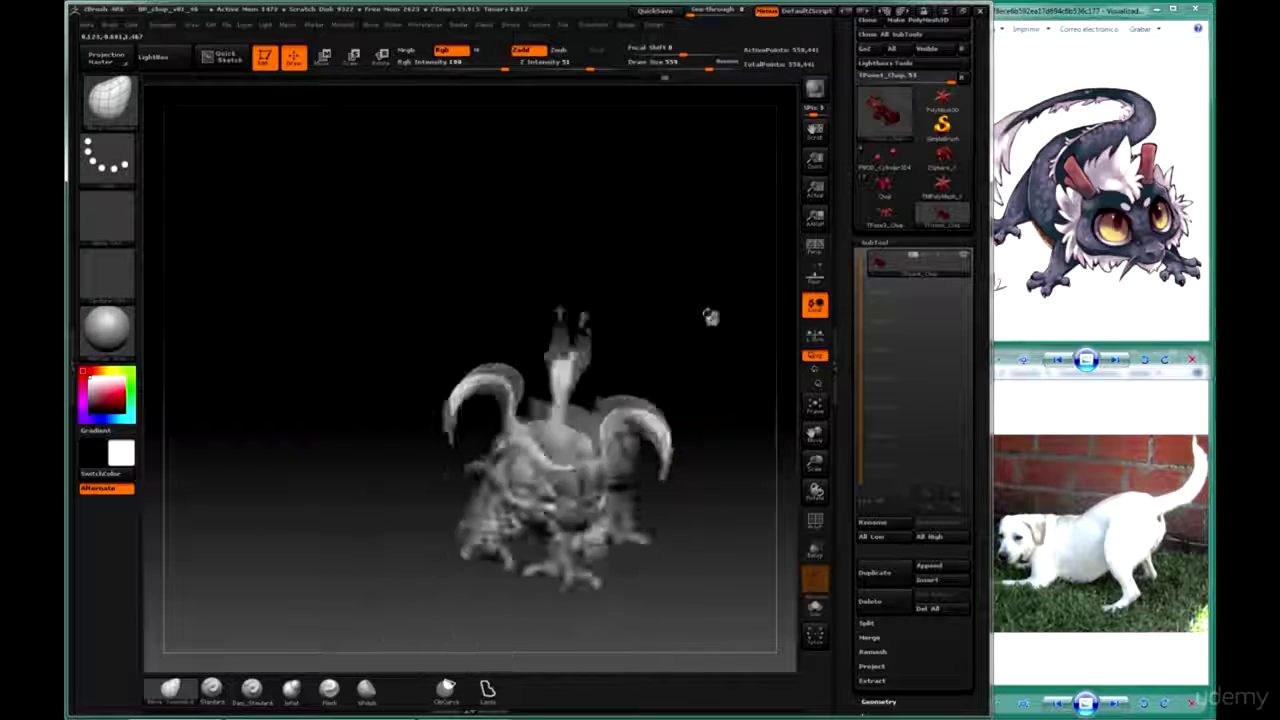
{"action": "mouse_move", "coordinate": [714, 381]}
{"action": "left_mouse_down", "text": "alt"}
{"action": "mouse_move", "coordinate": [557, 428]}
{"action": "mouse_move", "coordinate": [694, 429]}
{"action": "mouse_move", "coordinate": [643, 443]}
{"action": "mouse_move", "coordinate": [649, 457]}
{"action": "mouse_move", "coordinate": [668, 373]}
{"action": "mouse_move", "coordinate": [729, 451]}
{"action": "mouse_move", "coordinate": [590, 390]}
{"action": "left_mouse_up", "text": "alt"}
{"action": "key", "text": "space"}
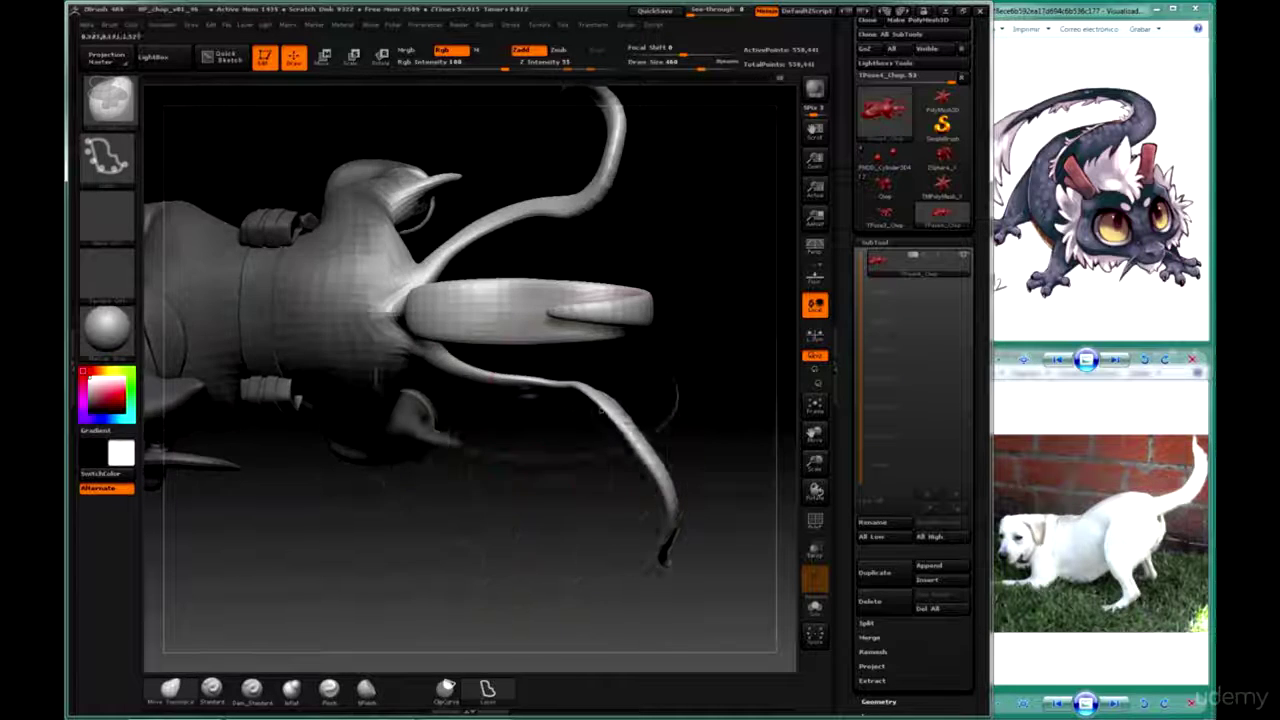
{"action": "mouse_move", "coordinate": [637, 432]}
{"action": "left_mouse_down", "text": "alt"}
{"action": "mouse_move", "coordinate": [614, 437]}
{"action": "mouse_move", "coordinate": [700, 486]}
{"action": "left_mouse_up", "text": "alt"}
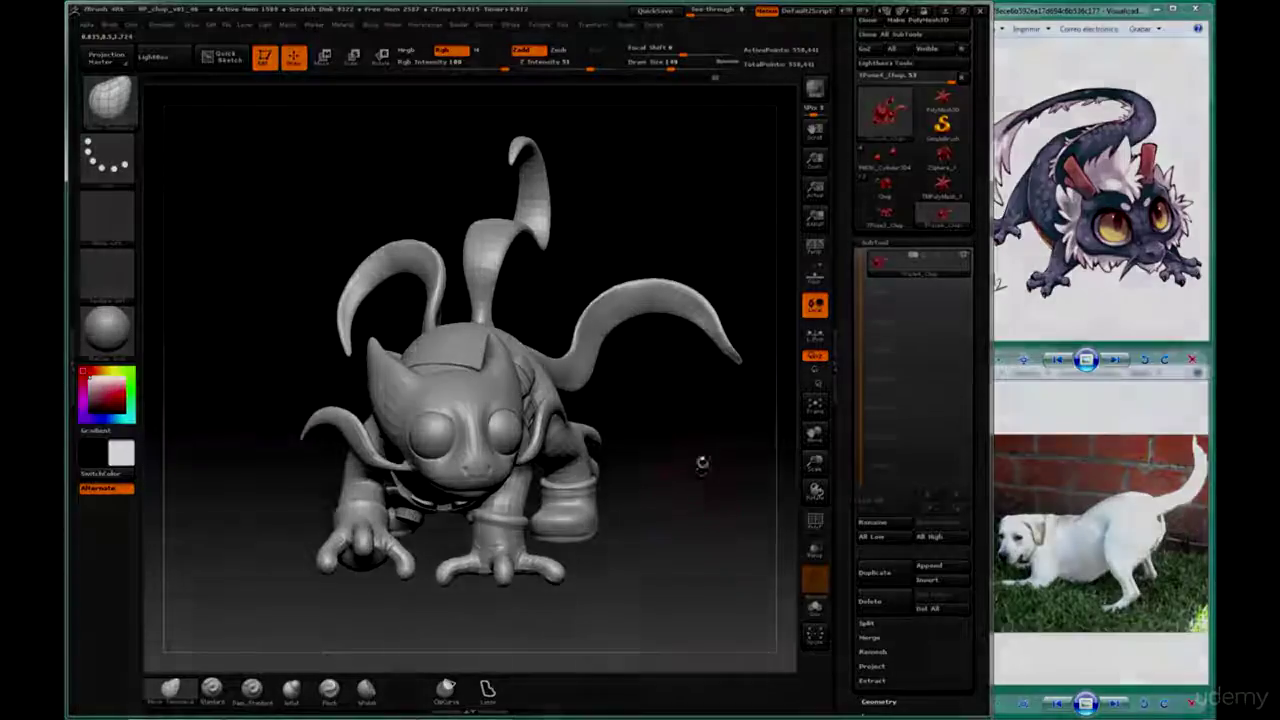